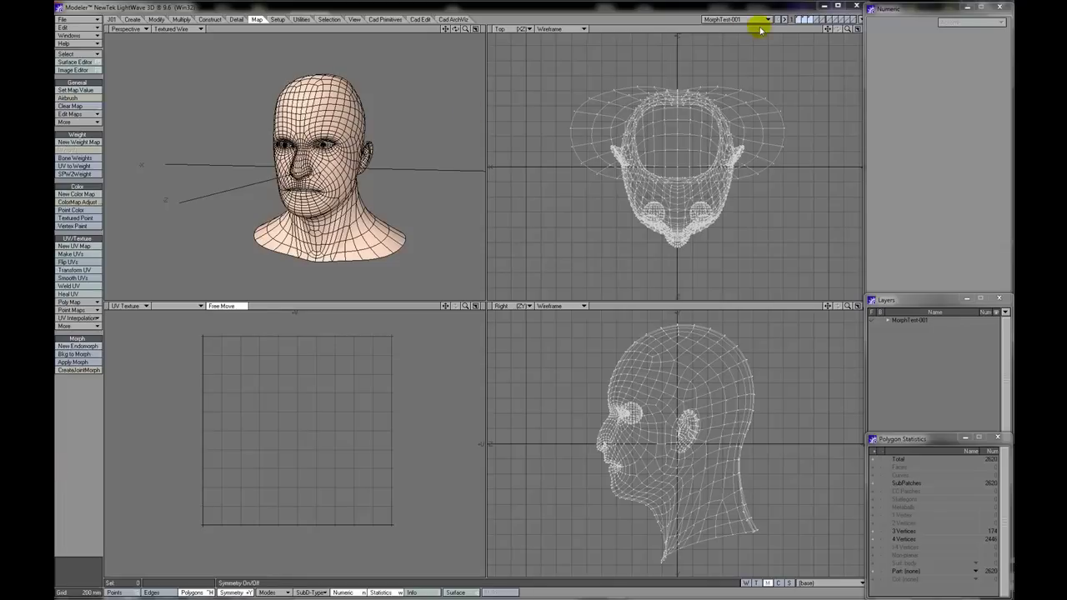
# Step: Expand the MorphTest-001 object in the layer list to examine its Head, L-Eye and R-Eye layers
pyautogui.click(887, 321)
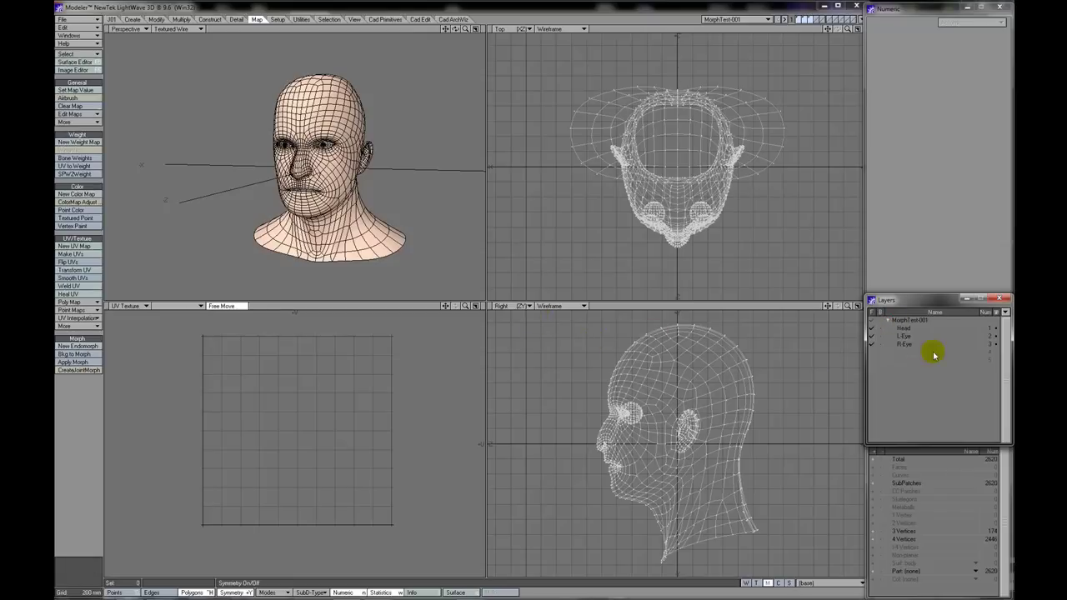
pyautogui.moveTo(232, 151)
pyautogui.keyDown('alt'); pyautogui.mouseDown()
pyautogui.moveTo(203, 154)
pyautogui.moveTo(242, 154)
pyautogui.mouseUp(); pyautogui.keyUp('alt')
pyautogui.moveTo(263, 582)
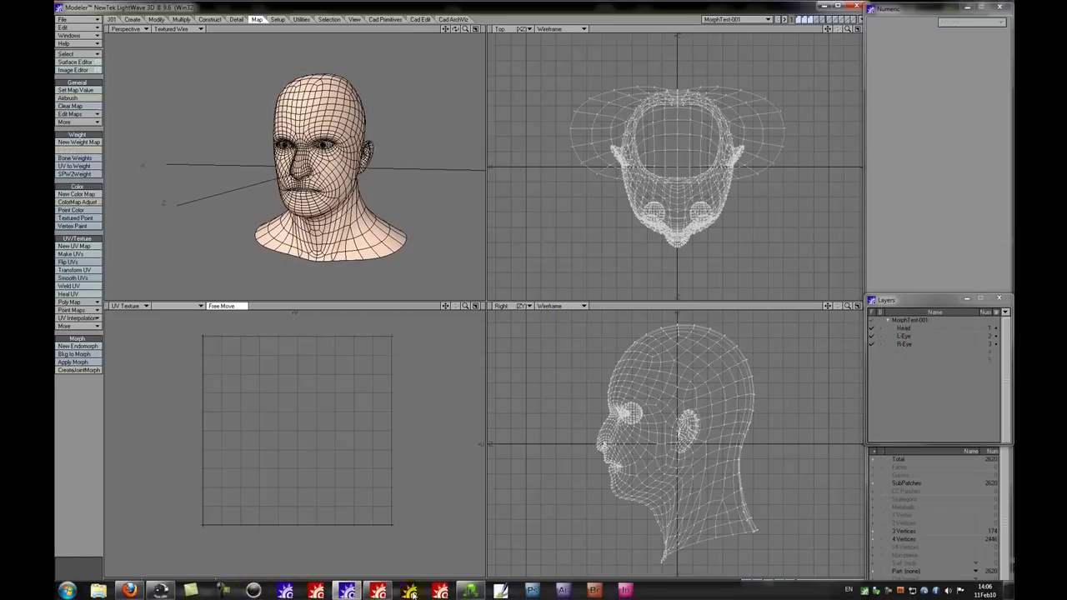
# Step: Switch to 3D-Coat, show the object list and look through the available window popups
pyautogui.click(471, 591)
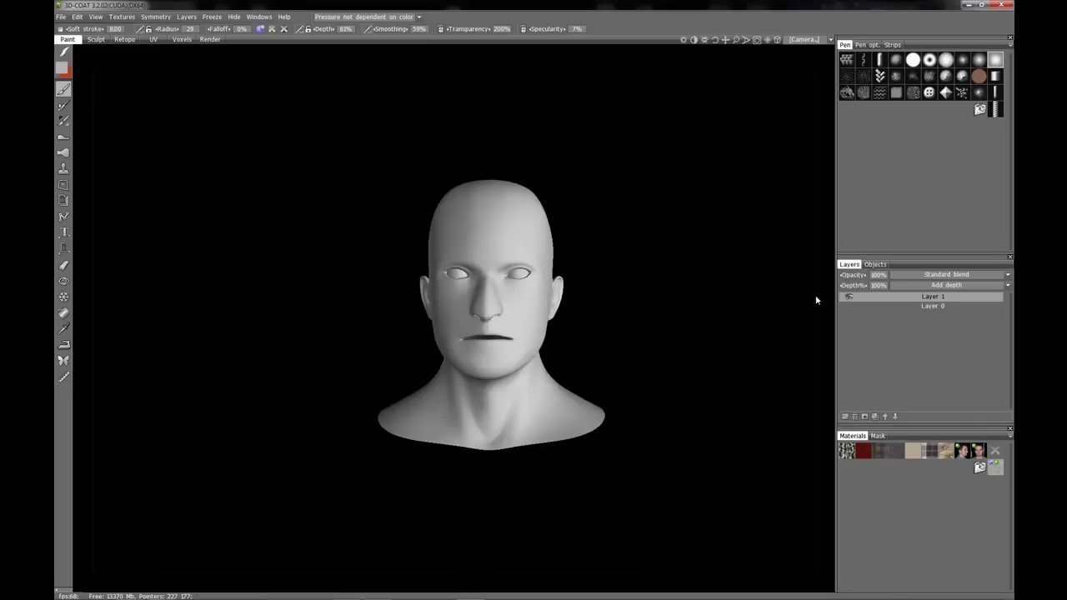
pyautogui.click(874, 264)
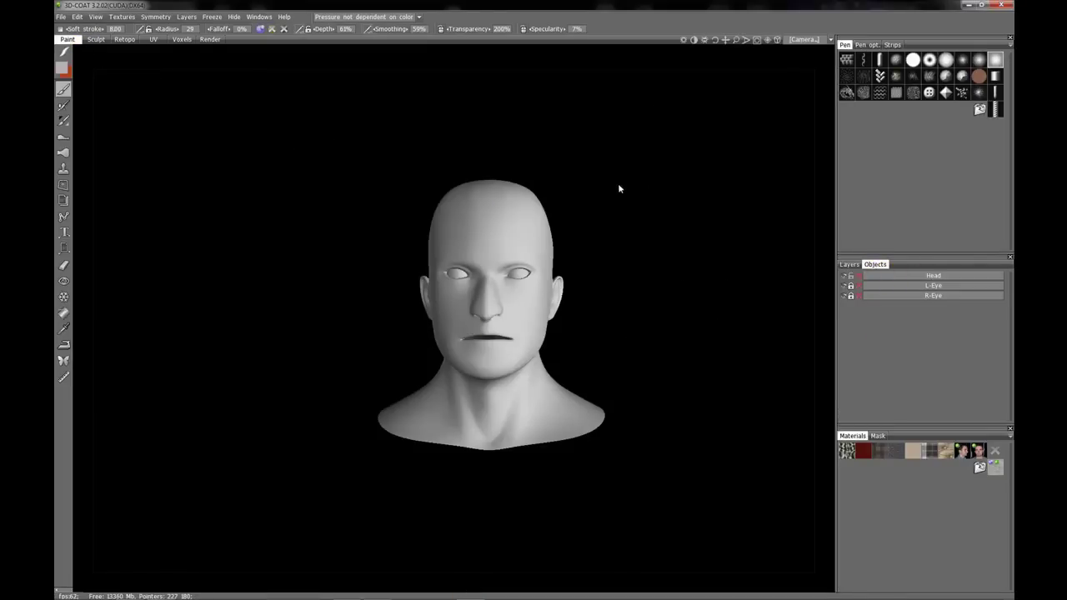
pyautogui.click(243, 21)
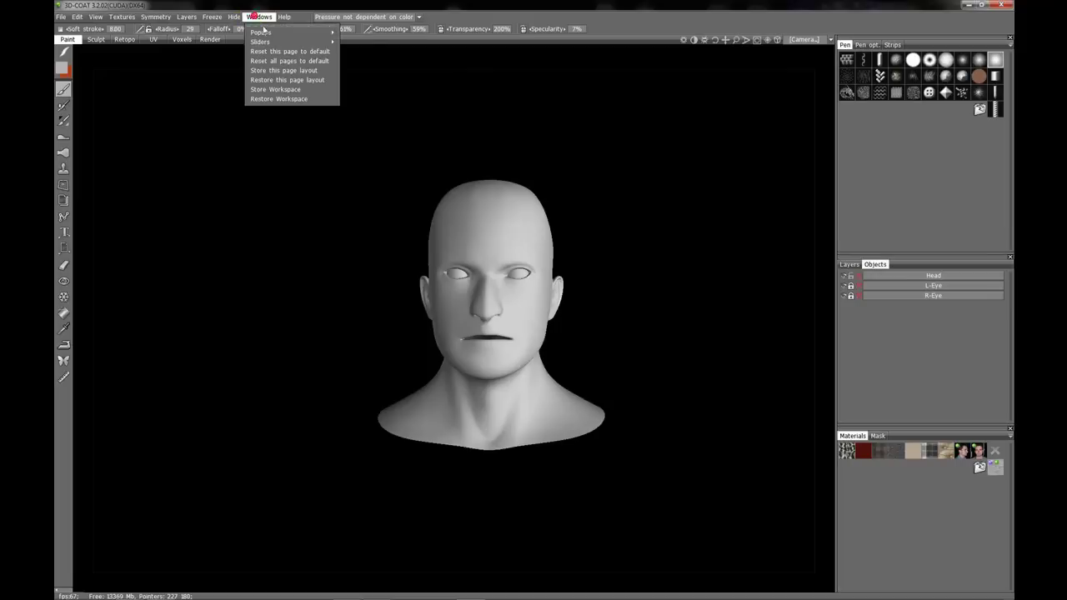
pyautogui.moveTo(279, 32)
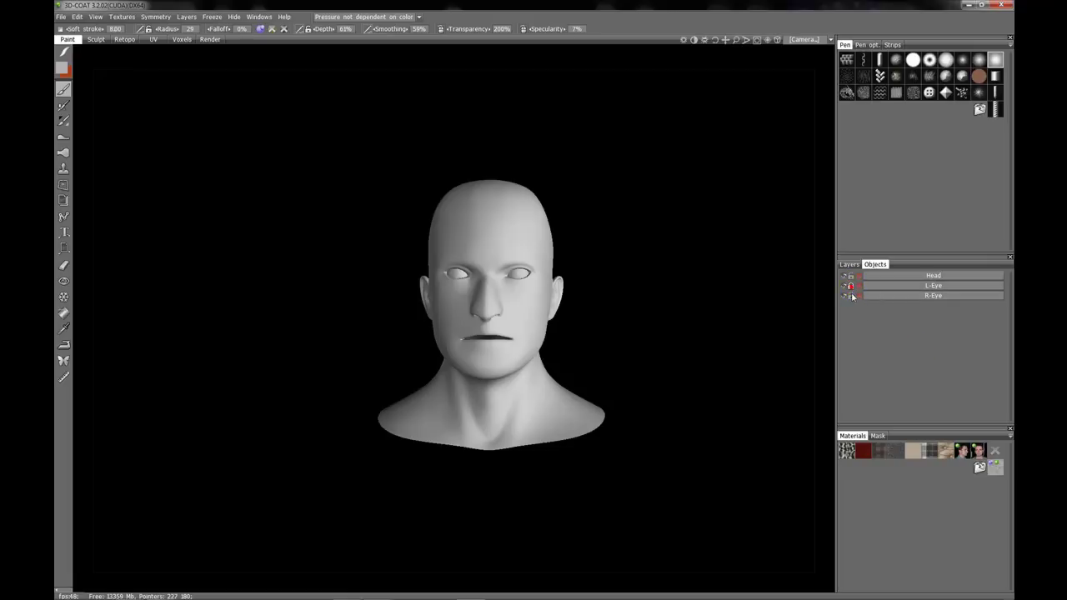
# Step: Paint a test depth stroke over one eye with the eye objects locked and undo it
pyautogui.moveTo(523, 276)
pyautogui.mouseDown()
pyautogui.moveTo(509, 244)
pyautogui.moveTo(512, 278)
pyautogui.moveTo(515, 269)
pyautogui.mouseUp()
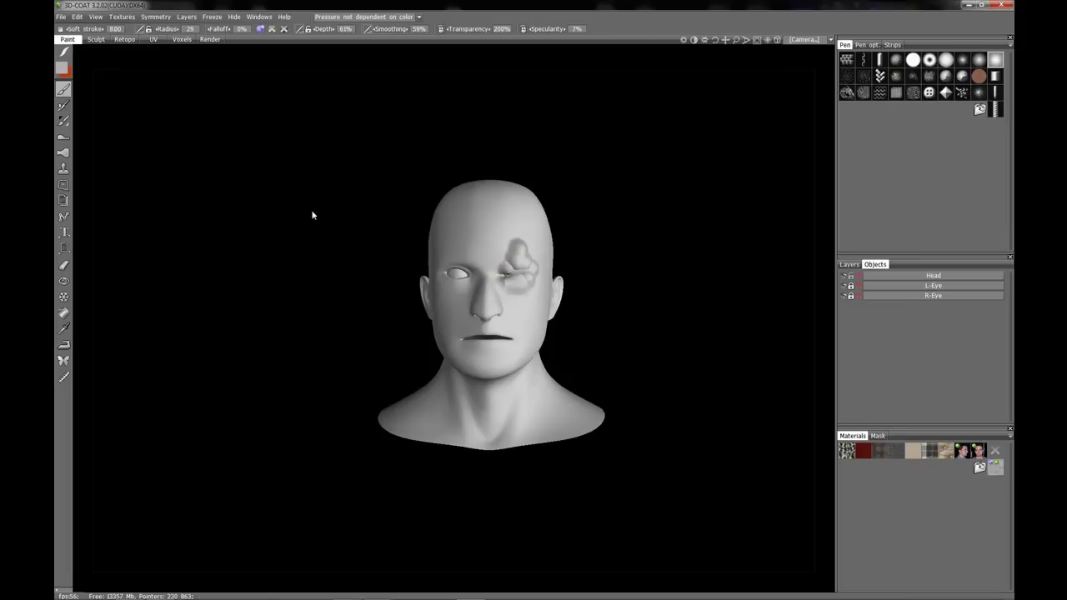
pyautogui.hotkey('ctrl', 'z')
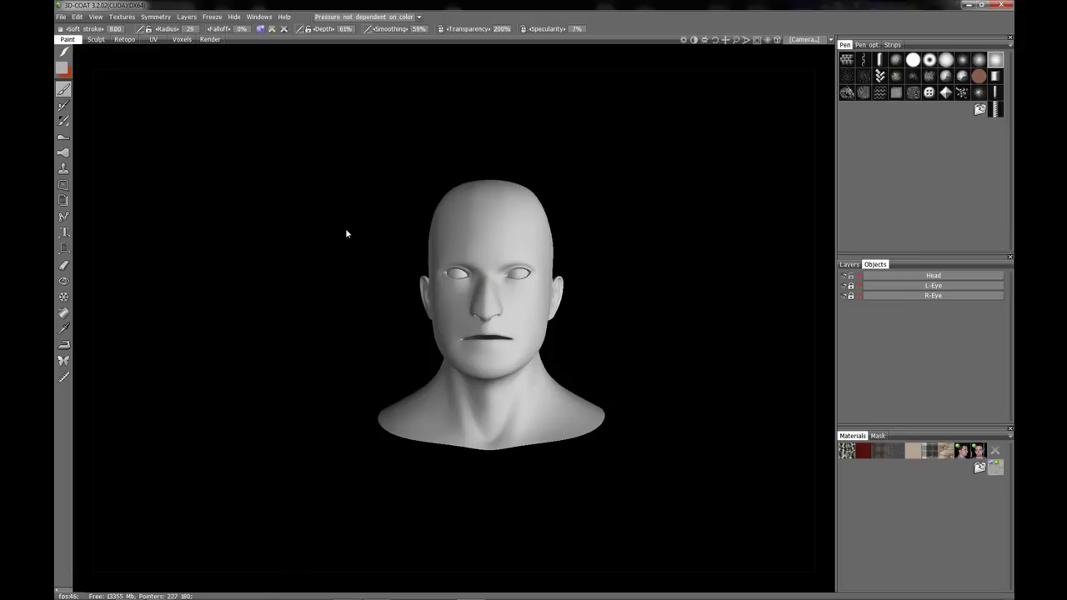
# Step: Unlock the L-Eye and R-Eye objects and return to the layer list
pyautogui.click(872, 288)
pyautogui.click(851, 298)
pyautogui.click(850, 264)
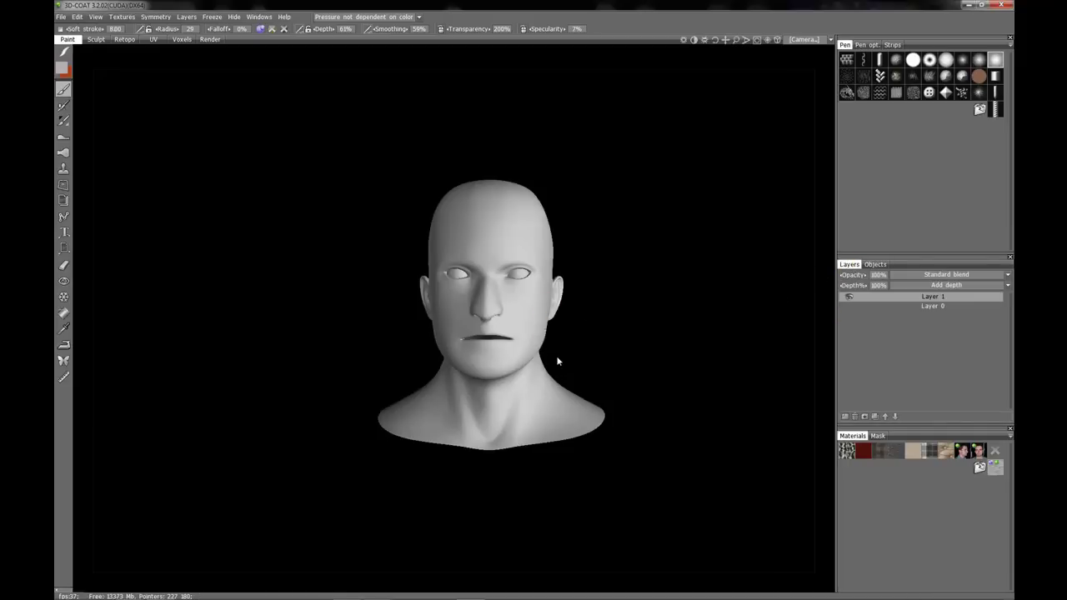
# Step: Examine the color blending and depth blending options available for Layer 1
pyautogui.moveTo(559, 351); pyautogui.dragTo(604, 284, button='right')
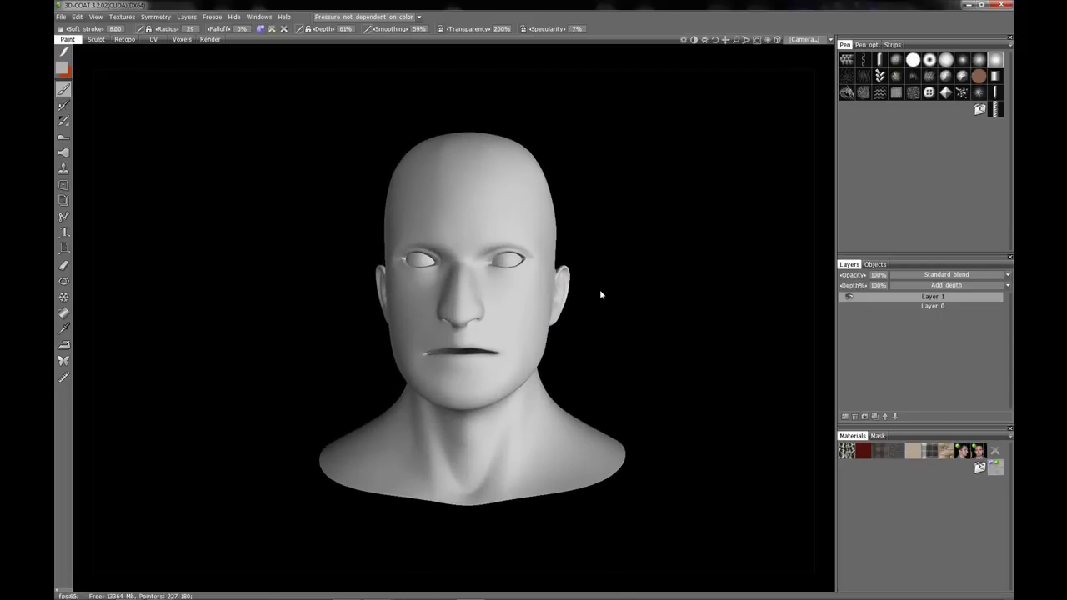
pyautogui.click(925, 304)
pyautogui.click(945, 276)
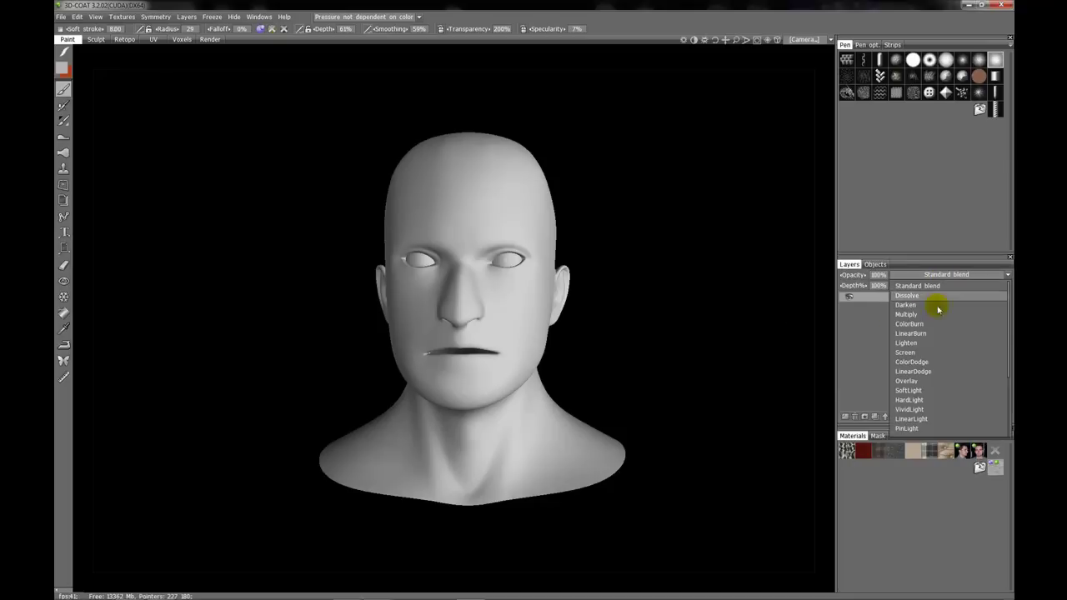
pyautogui.click(875, 346)
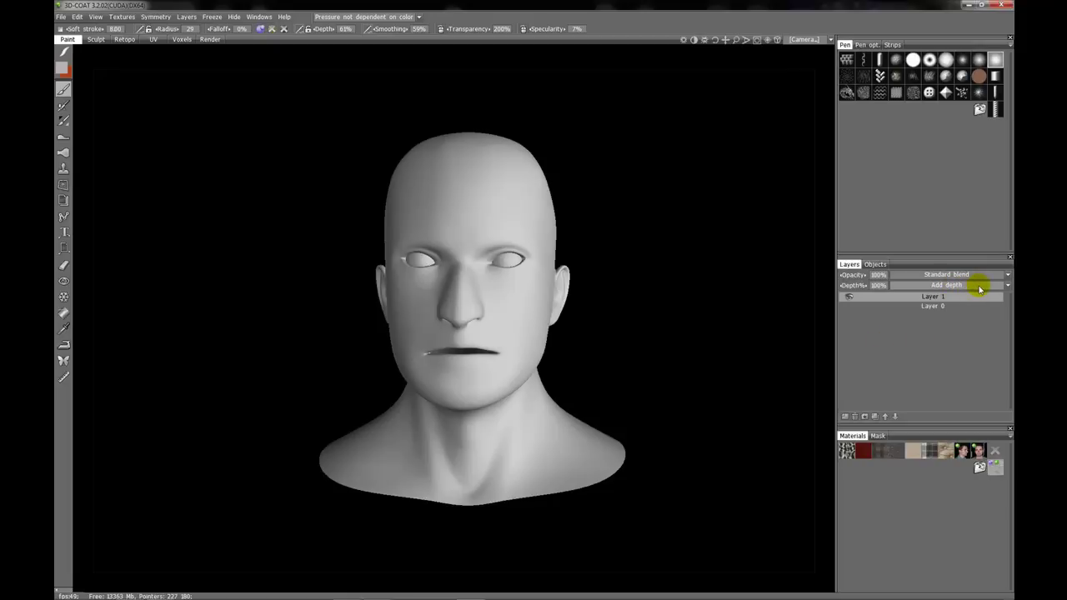
pyautogui.click(980, 289)
pyautogui.click(885, 372)
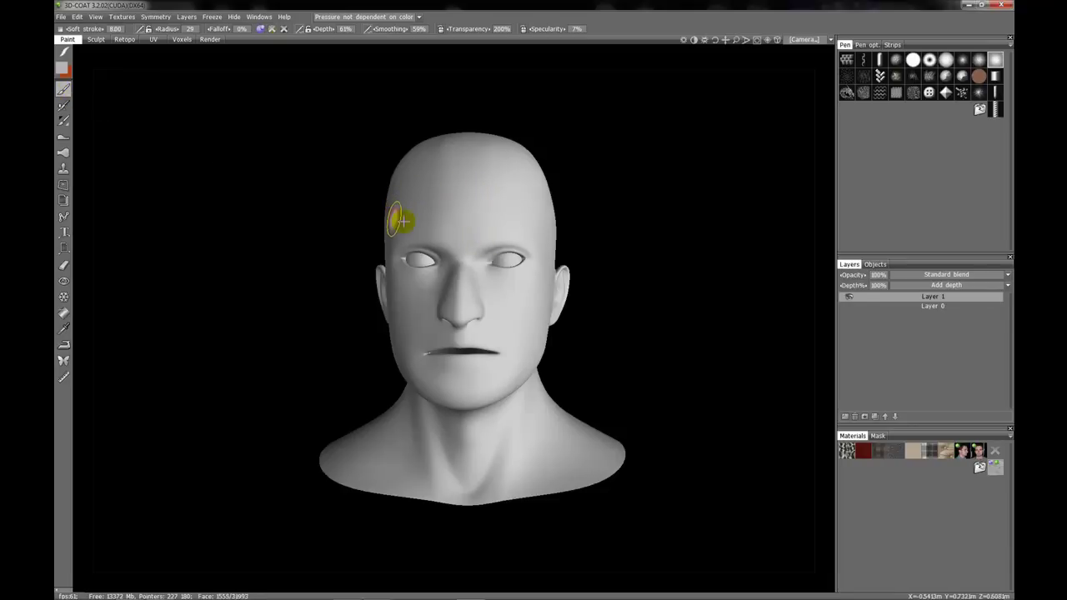
# Step: Add a new layer above Layer 1 and choose the Move tool for sculpting on it
pyautogui.click(917, 306)
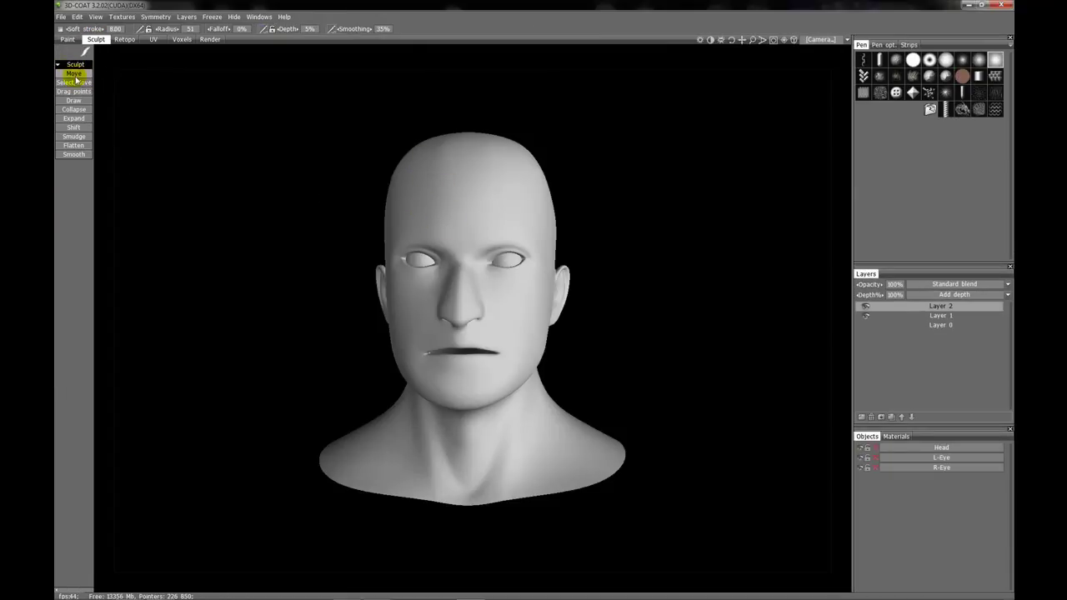
pyautogui.click(912, 308)
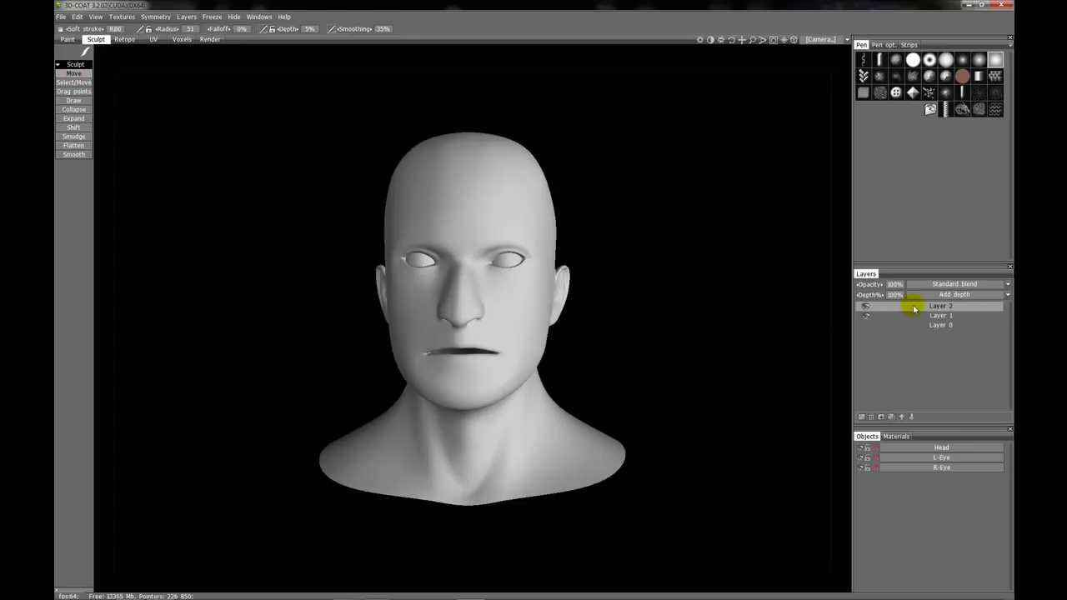
# Step: Turn on symmetry so that sculpting affects both sides of the face
pyautogui.moveTo(629, 284); pyautogui.dragTo(639, 326)
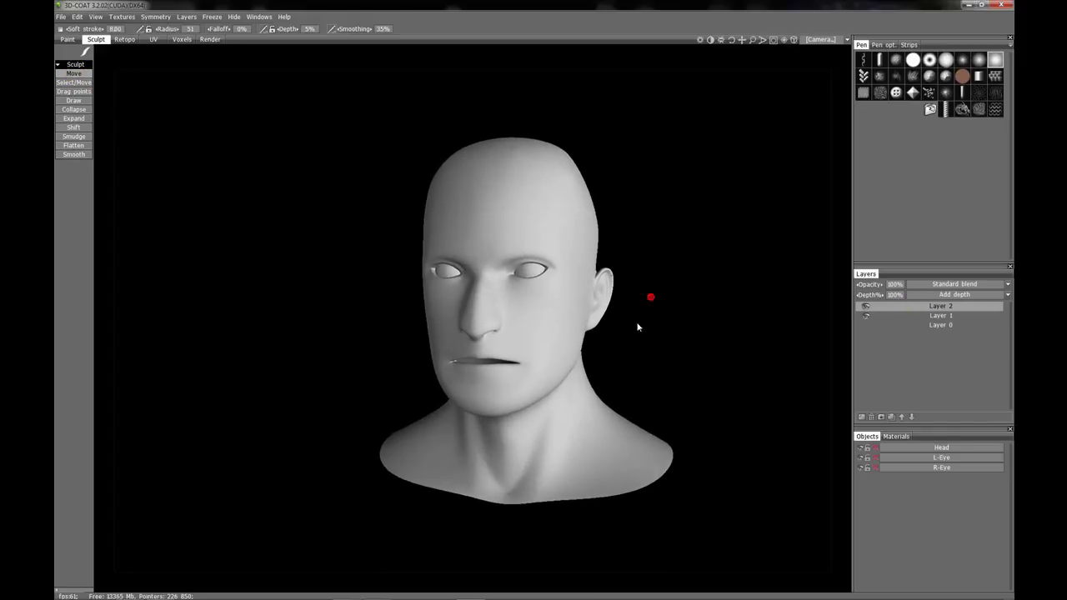
pyautogui.moveTo(639, 333); pyautogui.dragTo(667, 286, button='right')
pyautogui.moveTo(666, 286)
pyautogui.mouseDown()
pyautogui.moveTo(606, 299)
pyautogui.moveTo(591, 317)
pyautogui.moveTo(593, 300)
pyautogui.moveTo(578, 338)
pyautogui.mouseUp()
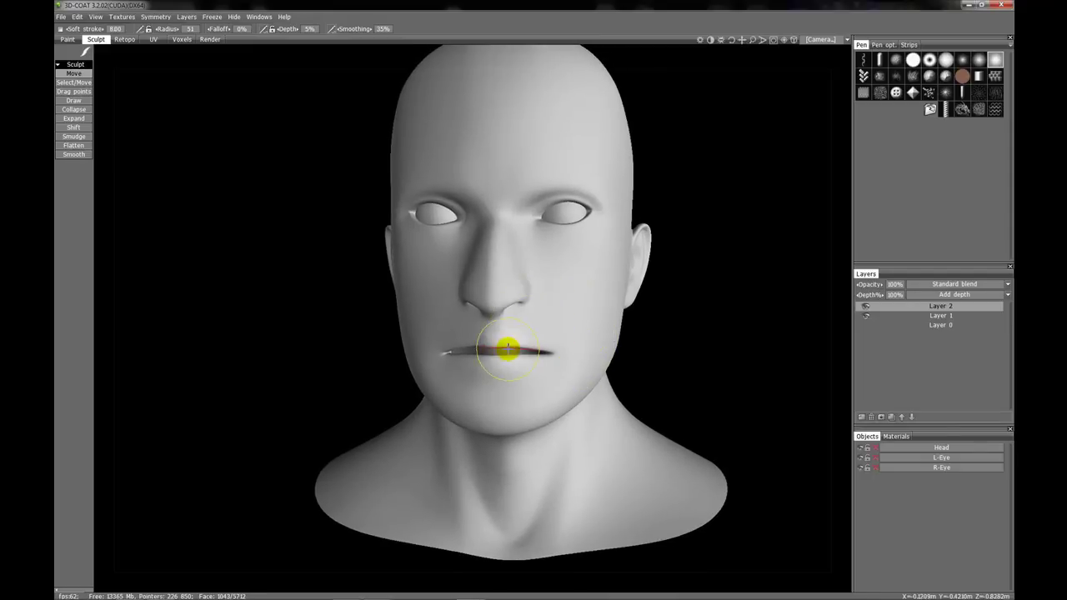
pyautogui.press('s')
pyautogui.click(499, 334)
# Step: Pull the mouth corners upward symmetrically with the Move tool to shape a smile on Layer 2
pyautogui.keyDown('alt'); pyautogui.moveTo(568, 335); pyautogui.dragTo(569, 329, button='middle'); pyautogui.keyUp('alt')
pyautogui.moveTo(568, 329)
pyautogui.mouseDown(button='right')
pyautogui.moveTo(556, 324)
pyautogui.moveTo(562, 342)
pyautogui.moveTo(528, 327)
pyautogui.moveTo(572, 338)
pyautogui.moveTo(589, 329)
pyautogui.moveTo(540, 319)
pyautogui.mouseUp(button='right')
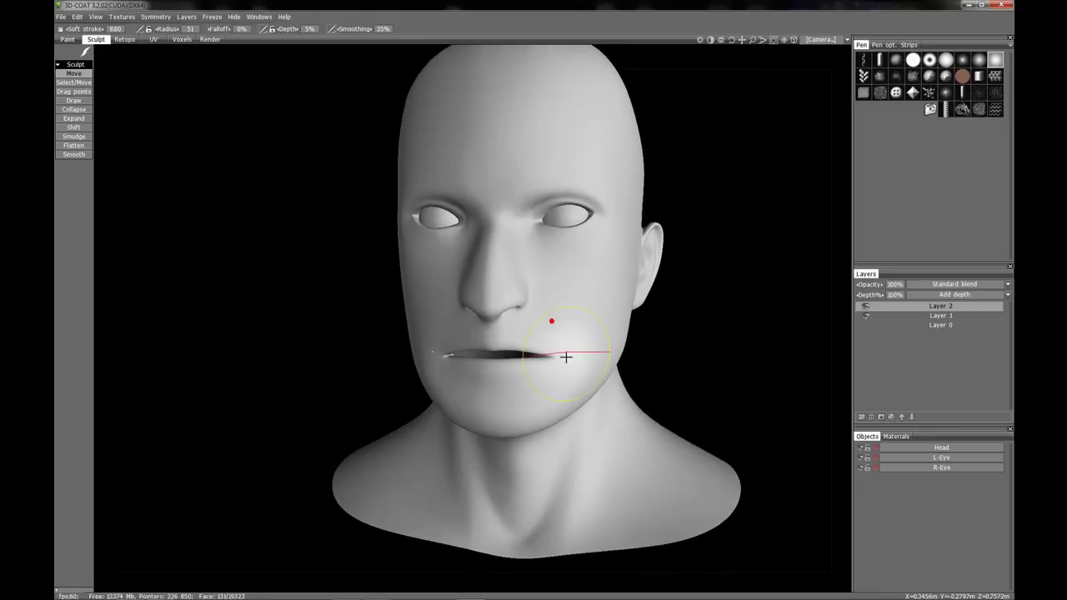
pyautogui.moveTo(565, 356); pyautogui.dragTo(567, 347)
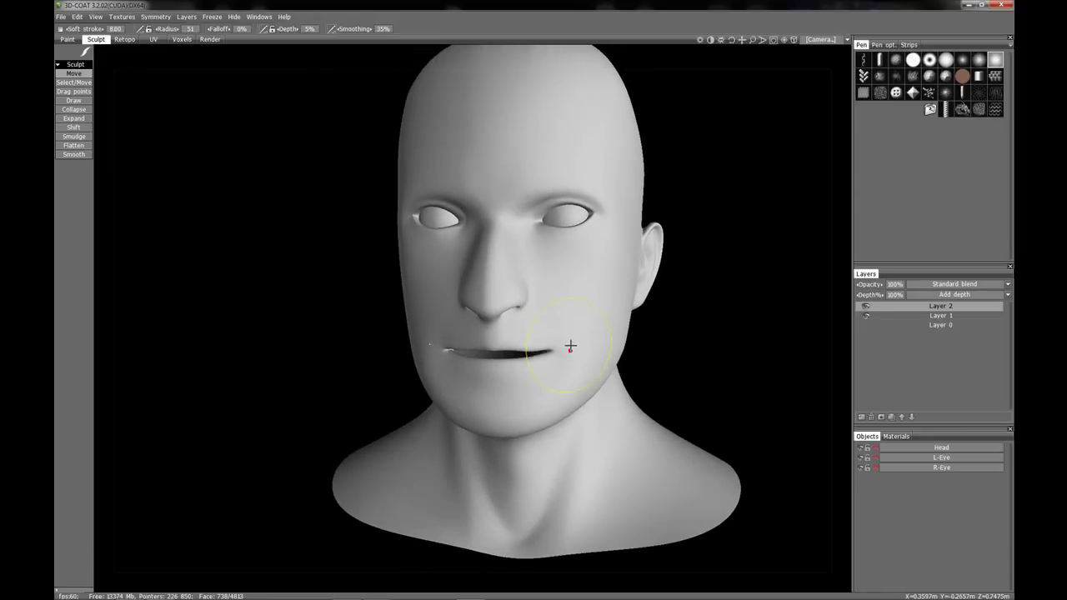
pyautogui.moveTo(576, 355); pyautogui.dragTo(568, 342, button='right')
pyautogui.moveTo(568, 342)
pyautogui.mouseDown()
pyautogui.moveTo(584, 333)
pyautogui.moveTo(479, 332)
pyautogui.mouseUp()
pyautogui.moveTo(562, 342); pyautogui.dragTo(564, 343)
pyautogui.moveTo(564, 343)
pyautogui.mouseDown(button='right')
pyautogui.moveTo(612, 312)
pyautogui.moveTo(608, 345)
pyautogui.moveTo(648, 312)
pyautogui.moveTo(605, 331)
pyautogui.moveTo(667, 319)
pyautogui.moveTo(537, 343)
pyautogui.moveTo(572, 305)
pyautogui.moveTo(553, 307)
pyautogui.moveTo(539, 336)
pyautogui.mouseUp(button='right')
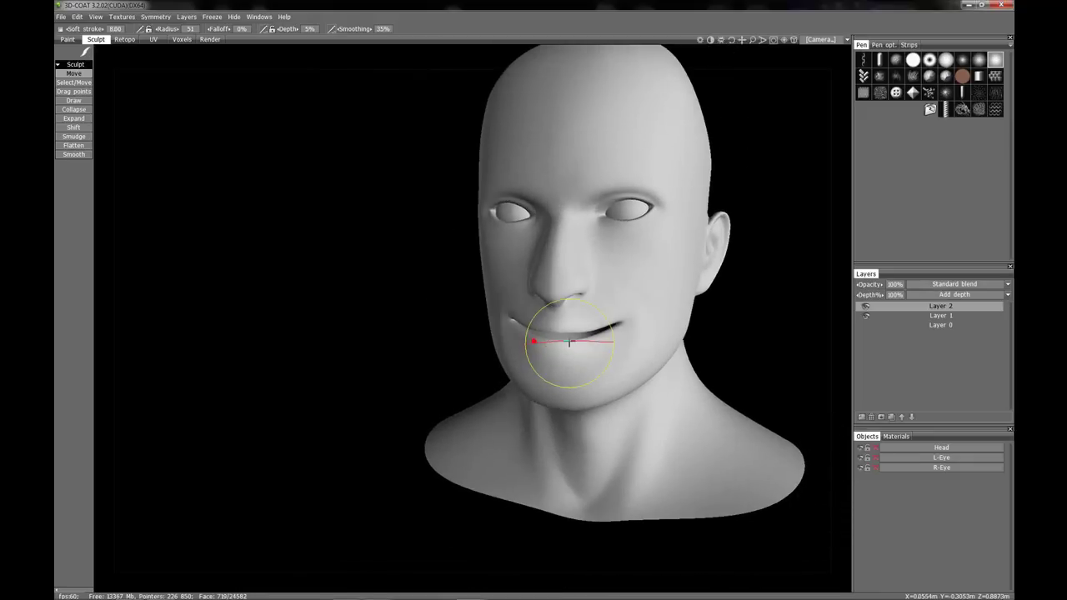
pyautogui.moveTo(569, 341)
pyautogui.mouseDown()
pyautogui.moveTo(556, 328)
pyautogui.moveTo(579, 317)
pyautogui.moveTo(548, 345)
pyautogui.moveTo(562, 350)
pyautogui.moveTo(505, 291)
pyautogui.moveTo(517, 295)
pyautogui.moveTo(508, 279)
pyautogui.moveTo(551, 262)
pyautogui.moveTo(510, 288)
pyautogui.moveTo(459, 222)
pyautogui.moveTo(486, 247)
pyautogui.moveTo(539, 253)
pyautogui.mouseUp()
pyautogui.moveTo(538, 253)
pyautogui.mouseDown(button='right')
pyautogui.moveTo(487, 244)
pyautogui.moveTo(534, 259)
pyautogui.moveTo(554, 251)
pyautogui.moveTo(408, 208)
pyautogui.mouseUp(button='right')
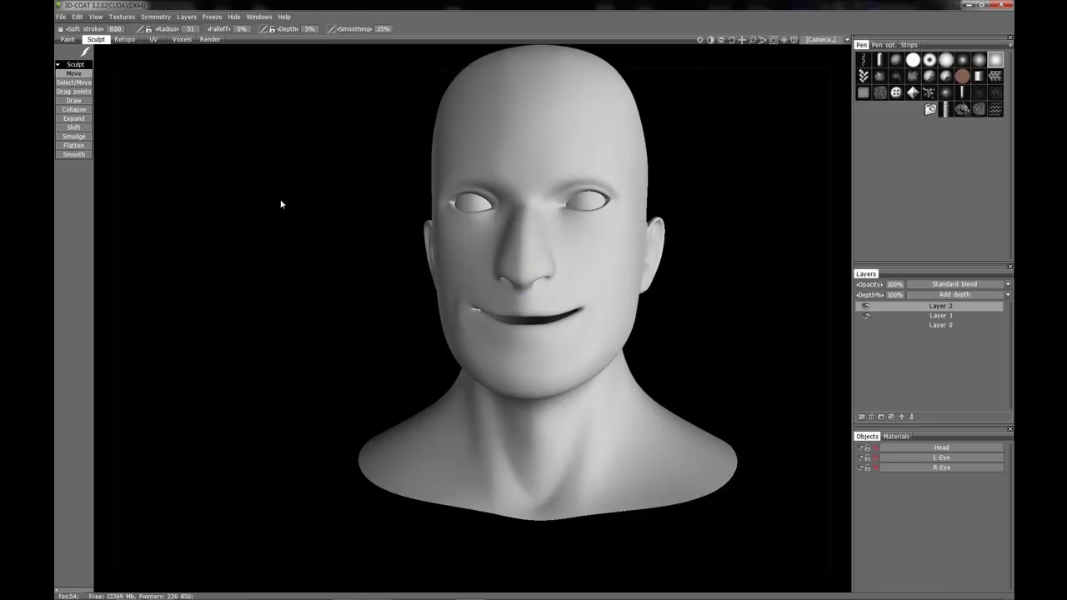
# Step: Refine the smile around the nostrils and mouth with small Move strokes, checking the face from several angles
pyautogui.moveTo(576, 250); pyautogui.dragTo(519, 284, button='right')
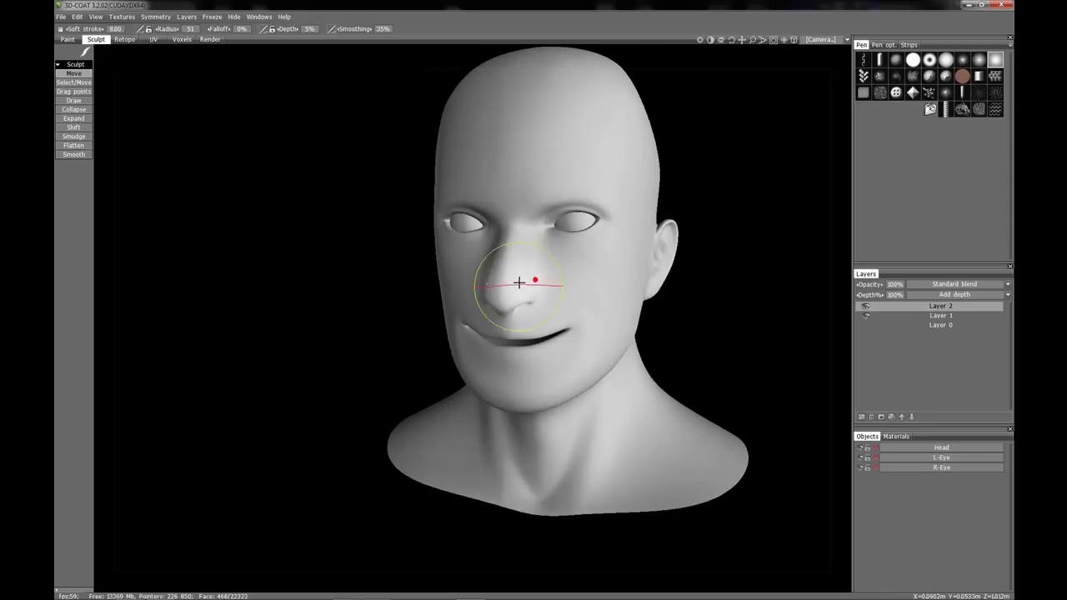
pyautogui.moveTo(519, 283); pyautogui.dragTo(461, 275, button='middle')
pyautogui.keyDown('alt'); pyautogui.moveTo(488, 274); pyautogui.dragTo(476, 271); pyautogui.keyUp('alt')
pyautogui.keyDown('alt'); pyautogui.moveTo(476, 272); pyautogui.dragTo(489, 252, button='right'); pyautogui.keyUp('alt')
pyautogui.moveTo(489, 253)
pyautogui.keyDown('alt'); pyautogui.mouseDown()
pyautogui.moveTo(498, 276)
pyautogui.moveTo(478, 304)
pyautogui.moveTo(485, 295)
pyautogui.mouseUp(); pyautogui.keyUp('alt')
pyautogui.moveTo(408, 250)
pyautogui.keyDown('alt'); pyautogui.mouseDown()
pyautogui.moveTo(492, 232)
pyautogui.moveTo(476, 215)
pyautogui.mouseUp(); pyautogui.keyUp('alt')
pyautogui.moveTo(470, 270); pyautogui.dragTo(480, 250)
pyautogui.keyDown('alt'); pyautogui.moveTo(501, 247); pyautogui.dragTo(477, 246); pyautogui.keyUp('alt')
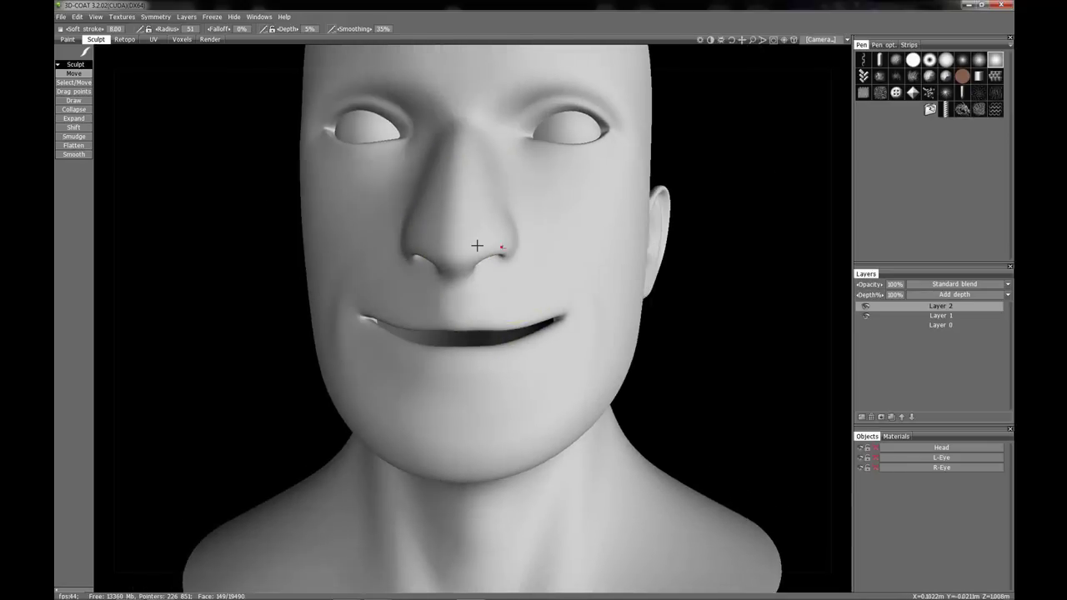
pyautogui.moveTo(477, 245)
pyautogui.mouseDown(button='right')
pyautogui.moveTo(512, 275)
pyautogui.moveTo(466, 295)
pyautogui.mouseUp(button='right')
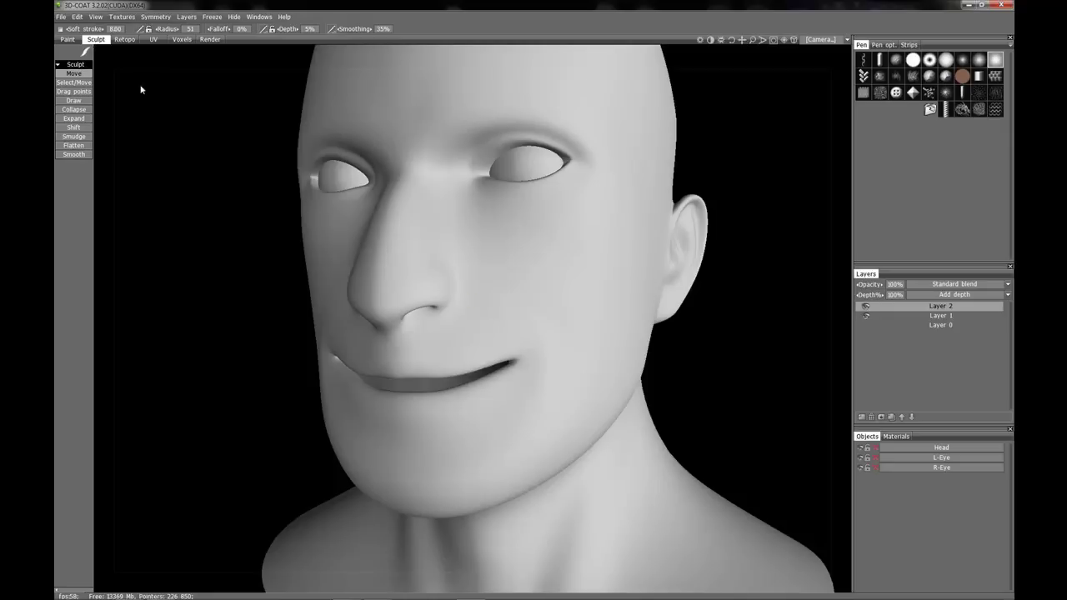
pyautogui.moveTo(454, 283); pyautogui.dragTo(449, 271, button='middle')
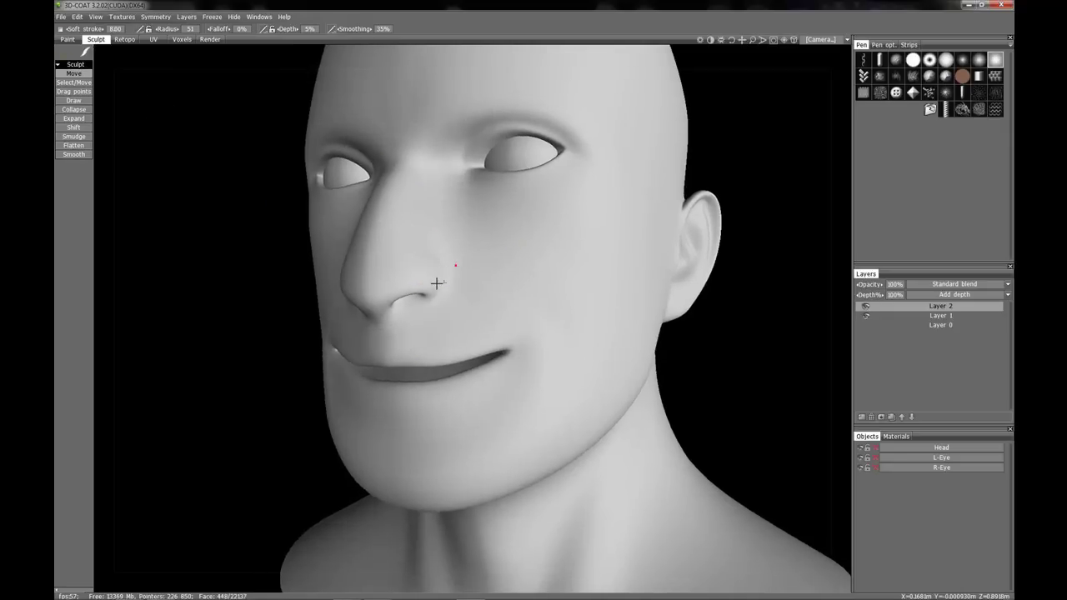
pyautogui.moveTo(437, 283)
pyautogui.keyDown('alt'); pyautogui.mouseDown()
pyautogui.moveTo(489, 317)
pyautogui.moveTo(489, 331)
pyautogui.moveTo(514, 336)
pyautogui.moveTo(491, 319)
pyautogui.moveTo(478, 279)
pyautogui.mouseUp(); pyautogui.keyUp('alt')
pyautogui.keyDown('alt'); pyautogui.moveTo(478, 278); pyautogui.dragTo(479, 379, button='right'); pyautogui.keyUp('alt')
pyautogui.moveTo(458, 300)
pyautogui.keyDown('alt'); pyautogui.mouseDown()
pyautogui.moveTo(563, 298)
pyautogui.moveTo(508, 288)
pyautogui.moveTo(481, 305)
pyautogui.mouseUp(); pyautogui.keyUp('alt')
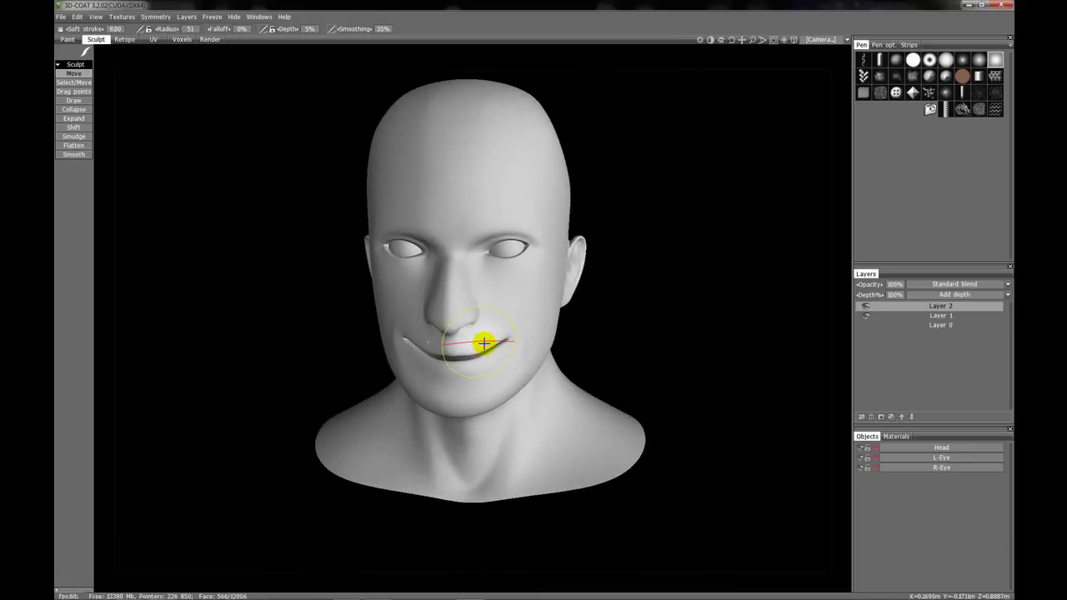
pyautogui.moveTo(484, 344); pyautogui.dragTo(486, 343)
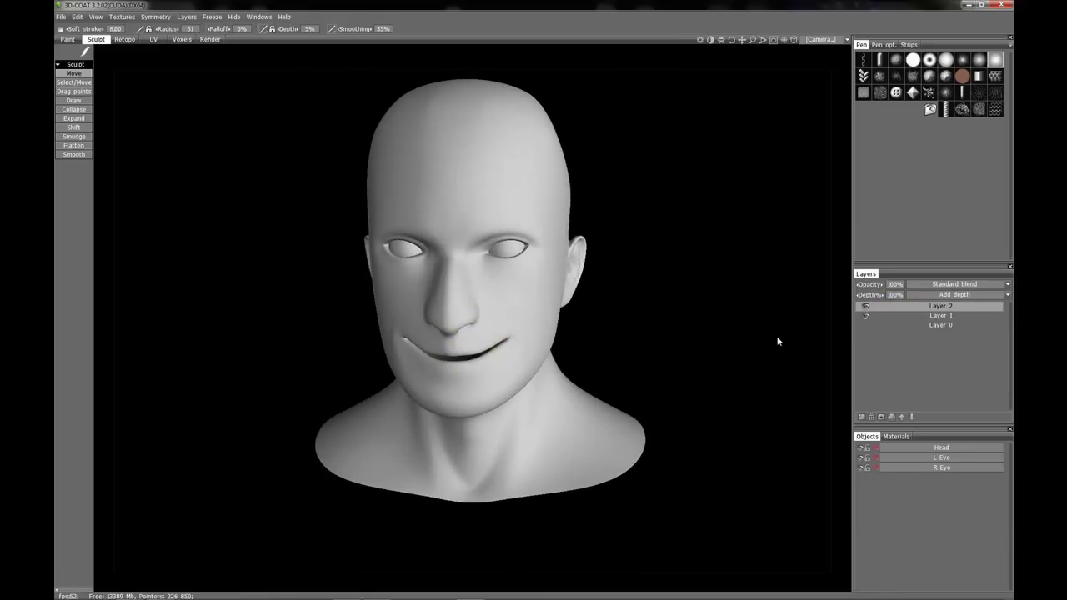
# Step: Rename the sculpted layer as Smile and keep it selected
pyautogui.doubleClick(940, 306)
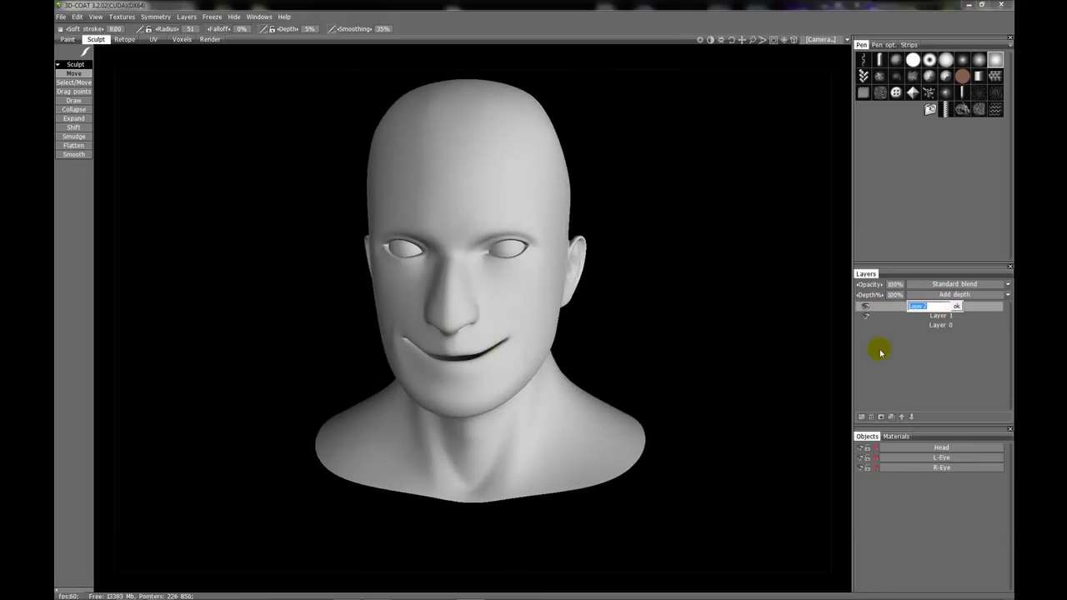
pyautogui.write('Smile')
pyautogui.click(881, 352)
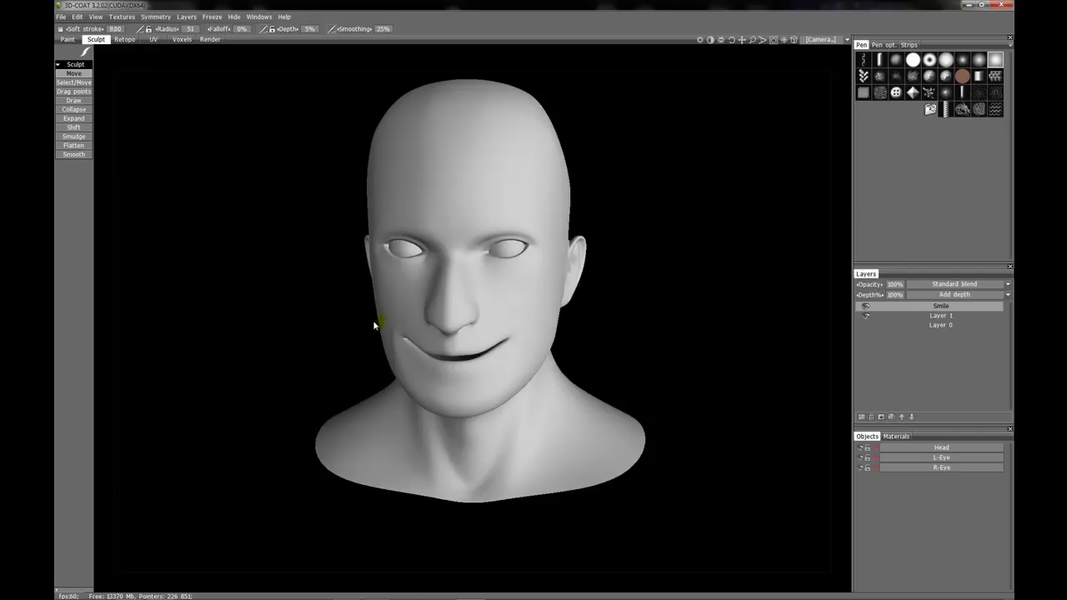
pyautogui.click(536, 362)
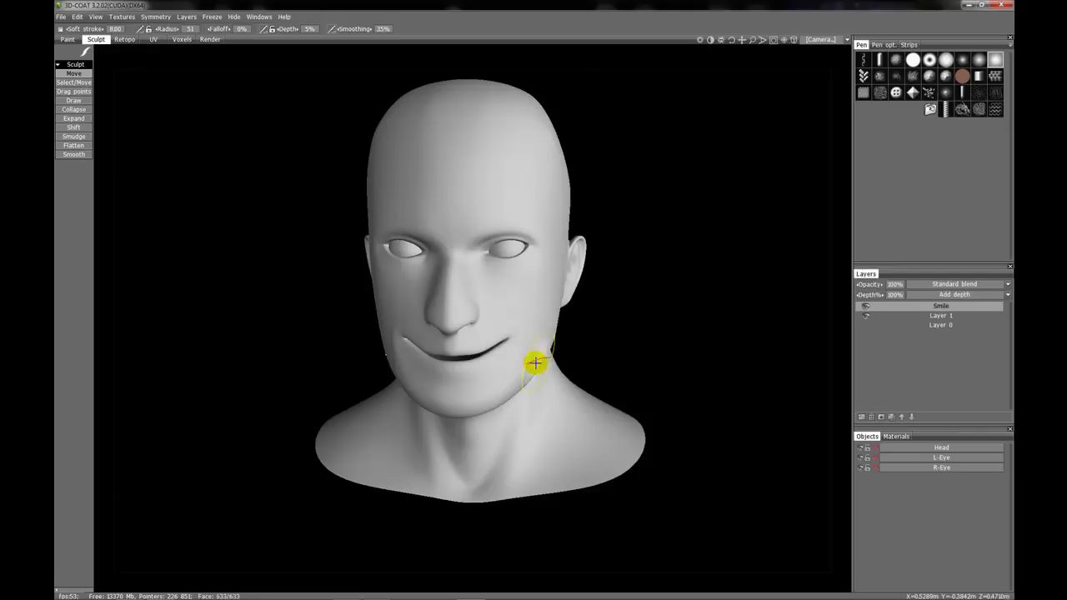
pyautogui.click(936, 306)
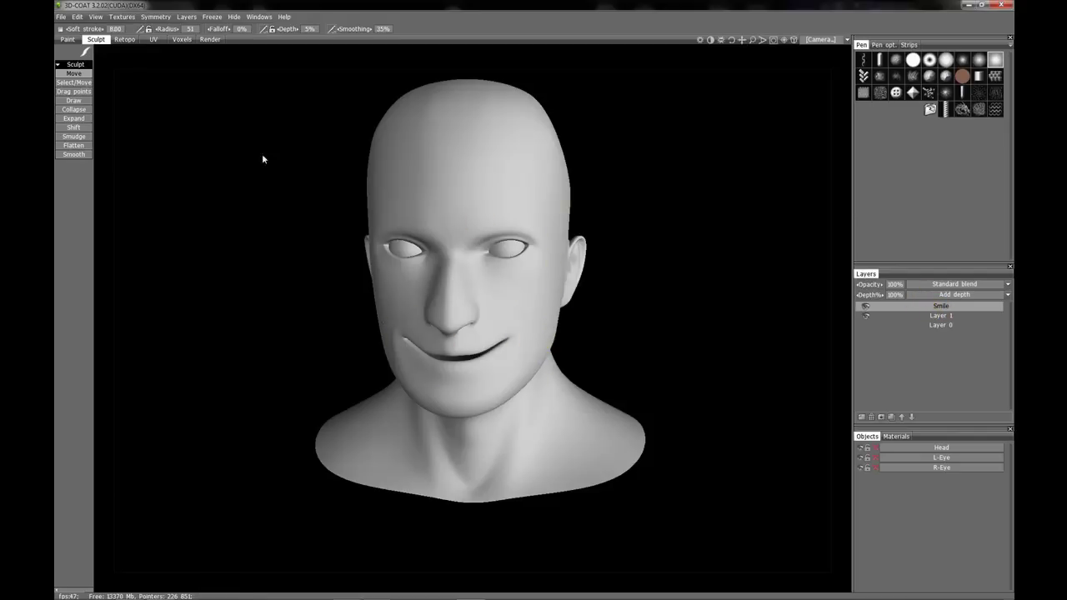
# Step: Return to the Paint room and toggle the Smile layer's visibility to compare the expressions, leaving it hidden
pyautogui.click(60, 29)
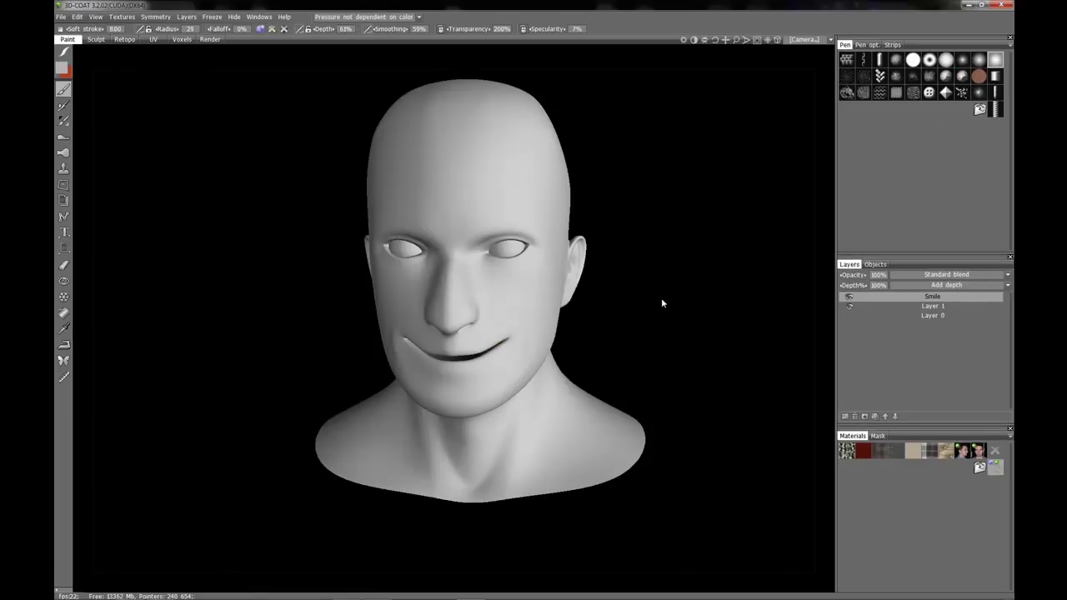
pyautogui.moveTo(631, 250); pyautogui.dragTo(651, 285)
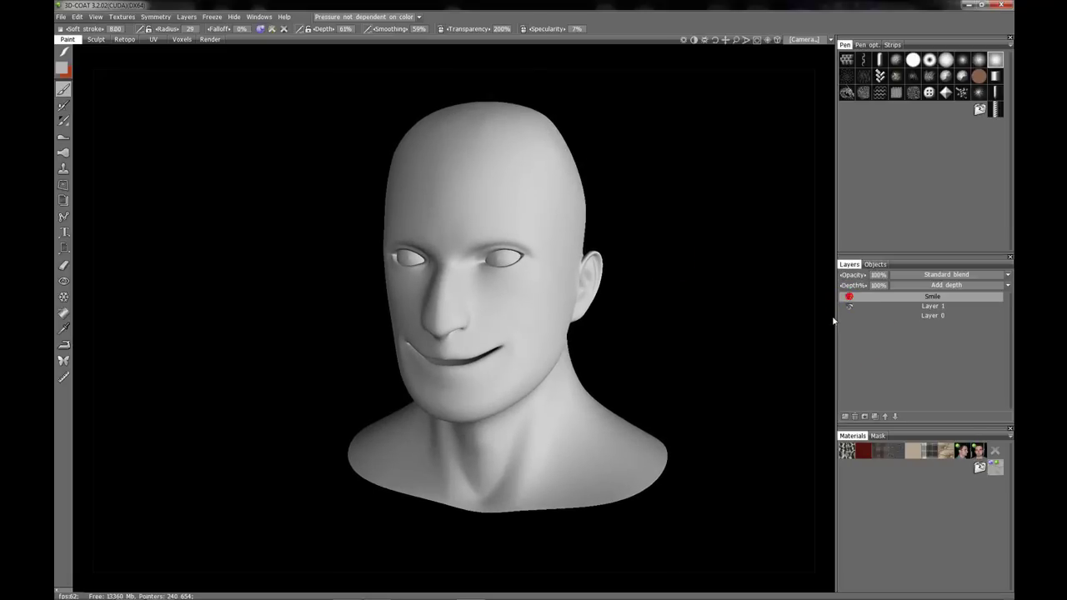
pyautogui.click(849, 297)
pyautogui.click(848, 300)
pyautogui.click(849, 298)
pyautogui.click(908, 309)
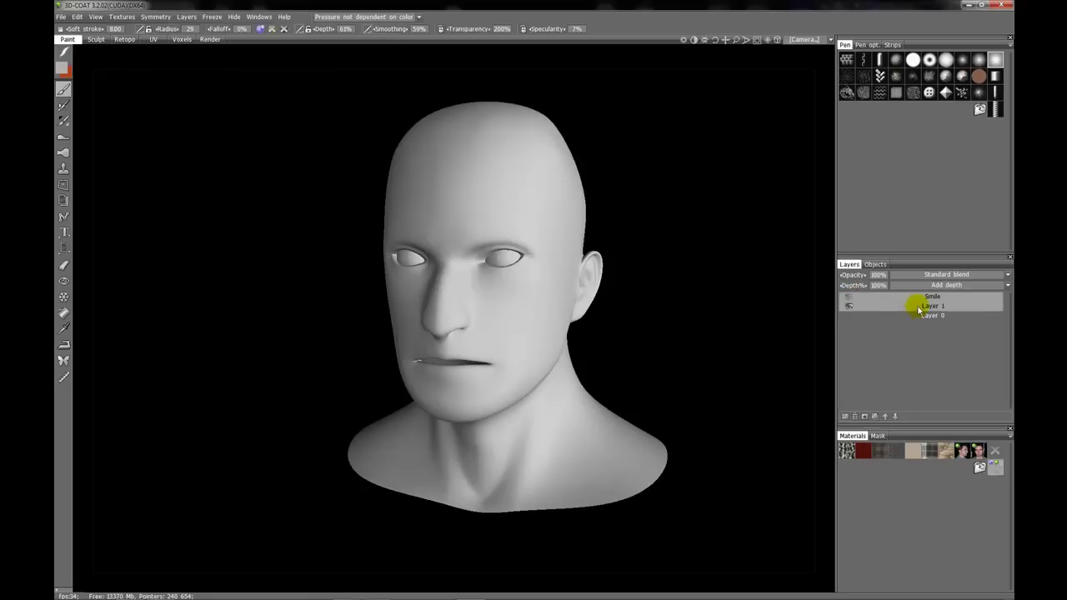
pyautogui.click(862, 305)
pyautogui.click(905, 305)
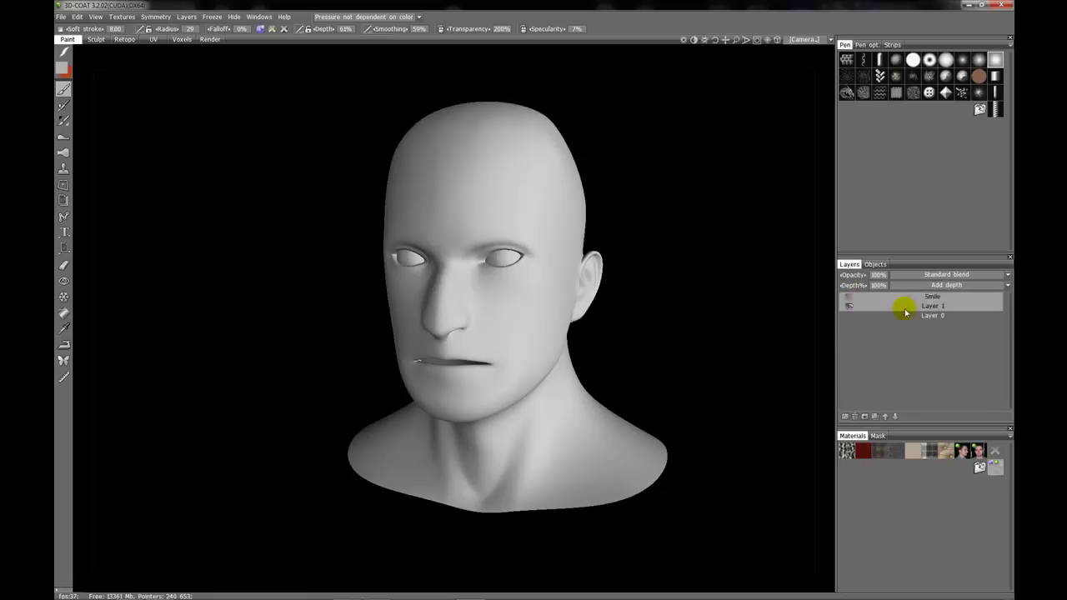
# Step: Select Layer 1 and switch to the Sculpt room to shape a second expression on it
pyautogui.click(935, 308)
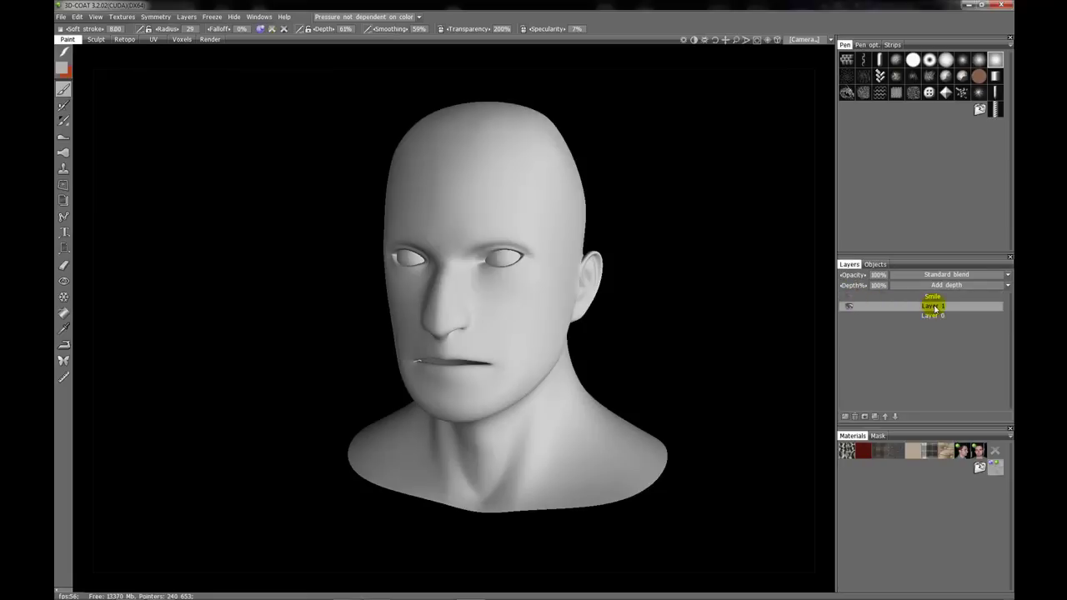
pyautogui.click(94, 39)
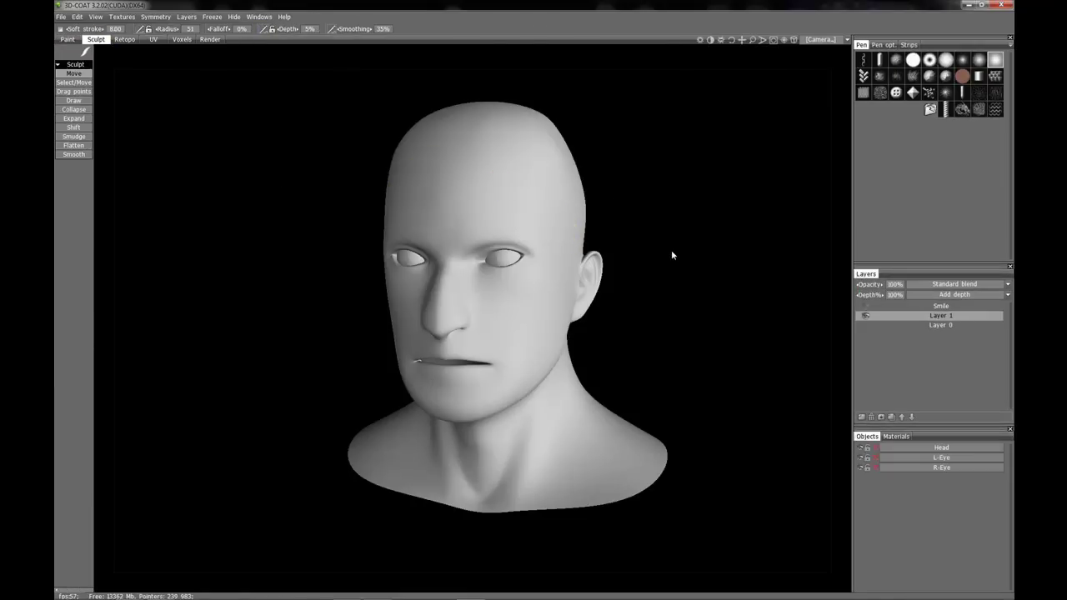
pyautogui.click(933, 314)
pyautogui.click(496, 352)
pyautogui.moveTo(496, 352); pyautogui.dragTo(492, 358)
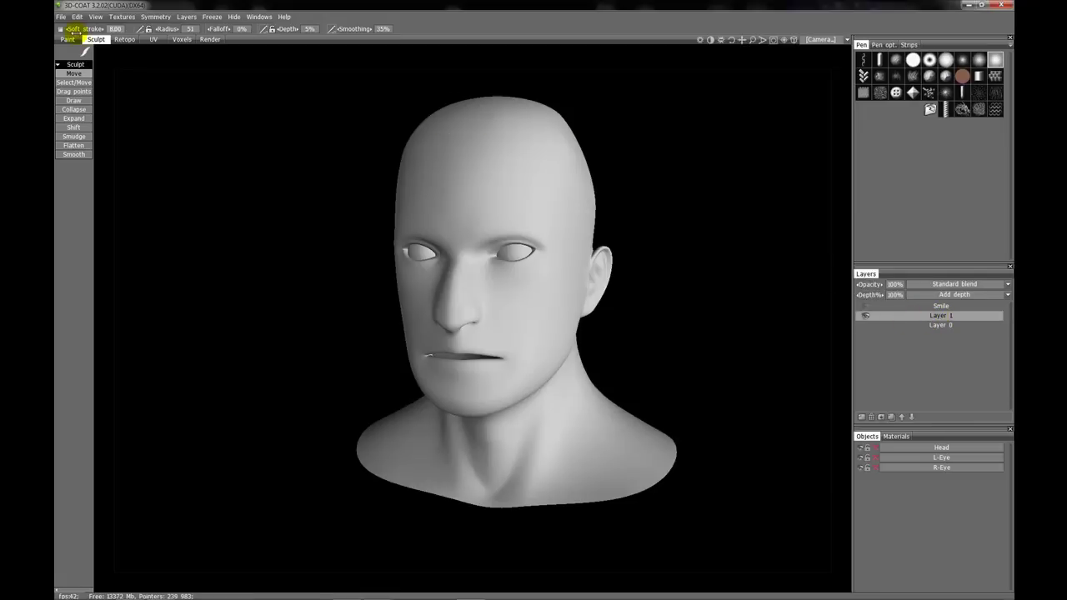
pyautogui.moveTo(341, 280); pyautogui.dragTo(339, 251, button='right')
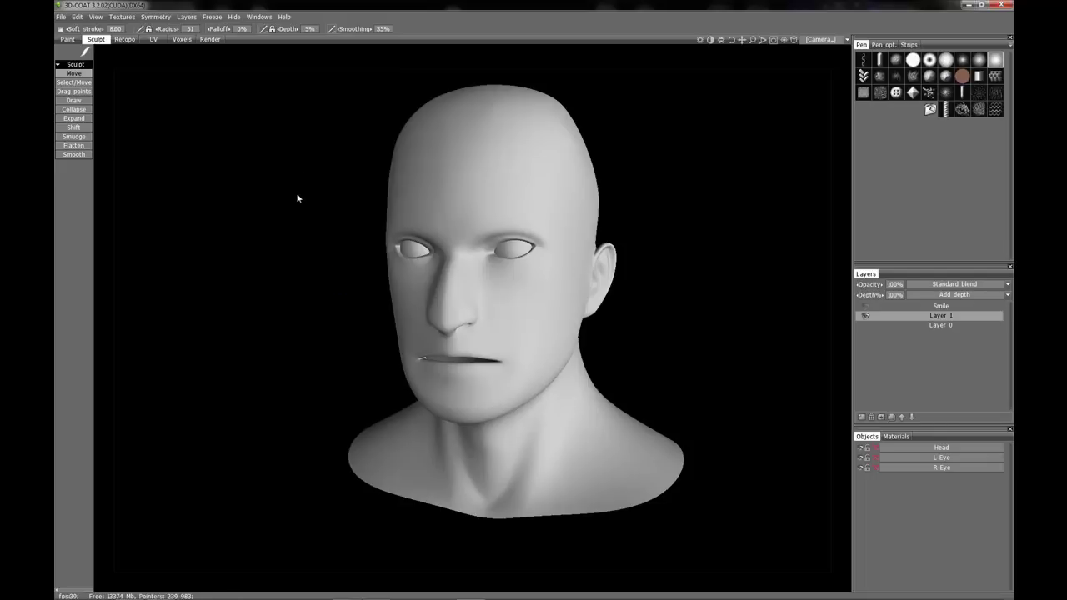
pyautogui.moveTo(310, 203)
pyautogui.mouseDown()
pyautogui.moveTo(293, 193)
pyautogui.moveTo(329, 190)
pyautogui.moveTo(305, 202)
pyautogui.moveTo(316, 203)
pyautogui.mouseUp()
# Step: Pull the inner eyebrows down symmetrically toward the bridge of the nose with the Move tool to form a frown
pyautogui.moveTo(505, 285); pyautogui.dragTo(517, 262, button='right')
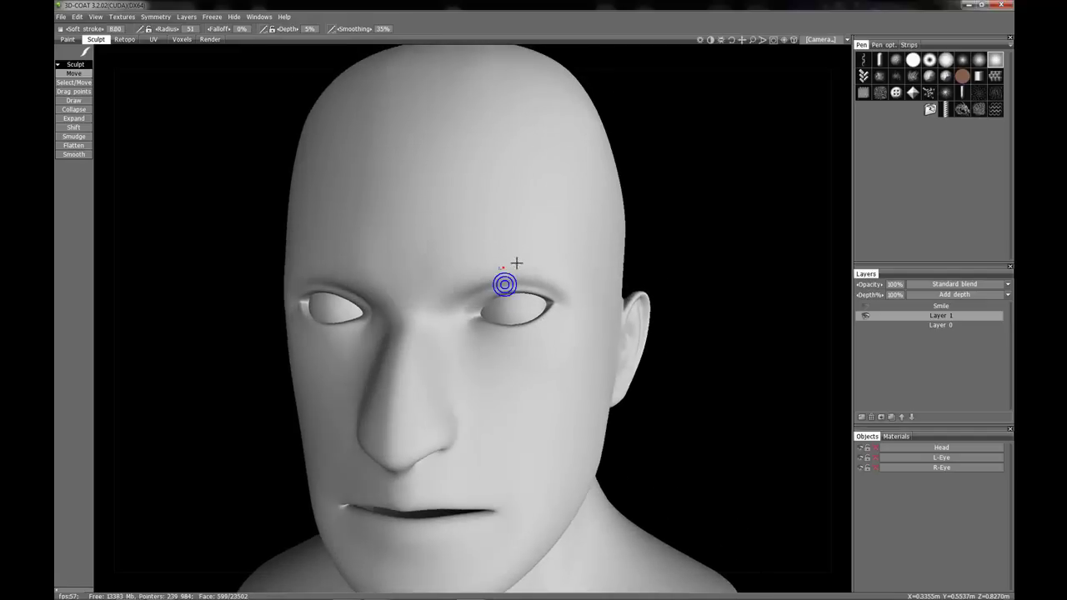
pyautogui.keyDown('alt'); pyautogui.moveTo(504, 270); pyautogui.dragTo(503, 267); pyautogui.keyUp('alt')
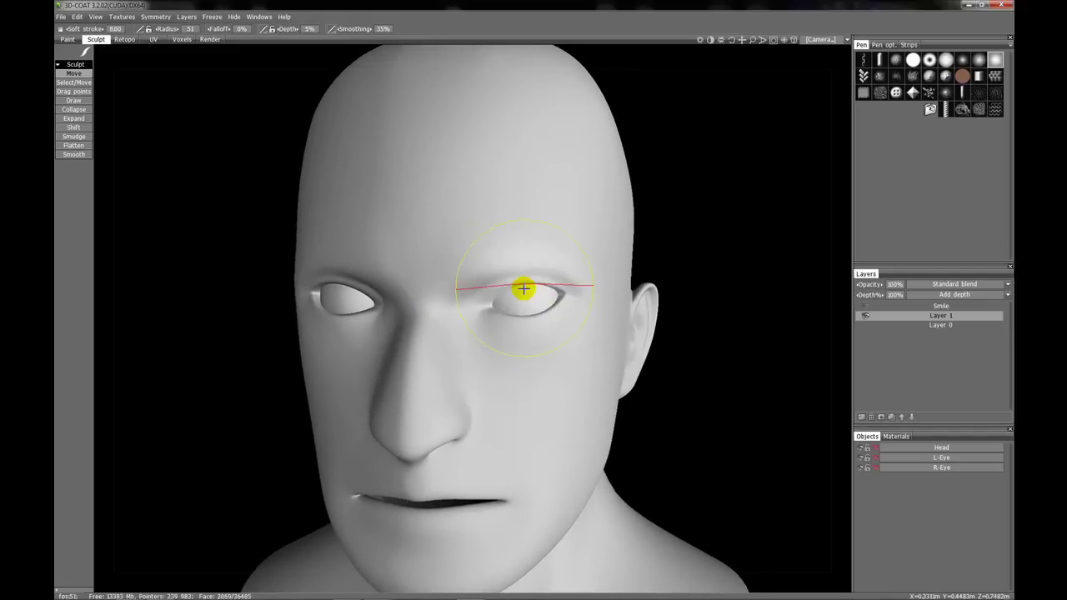
pyautogui.moveTo(520, 305)
pyautogui.keyDown('alt'); pyautogui.mouseDown(button='right')
pyautogui.moveTo(525, 291)
pyautogui.moveTo(516, 308)
pyautogui.mouseUp(button='right'); pyautogui.keyUp('alt')
pyautogui.keyDown('alt'); pyautogui.moveTo(517, 308); pyautogui.dragTo(510, 288); pyautogui.keyUp('alt')
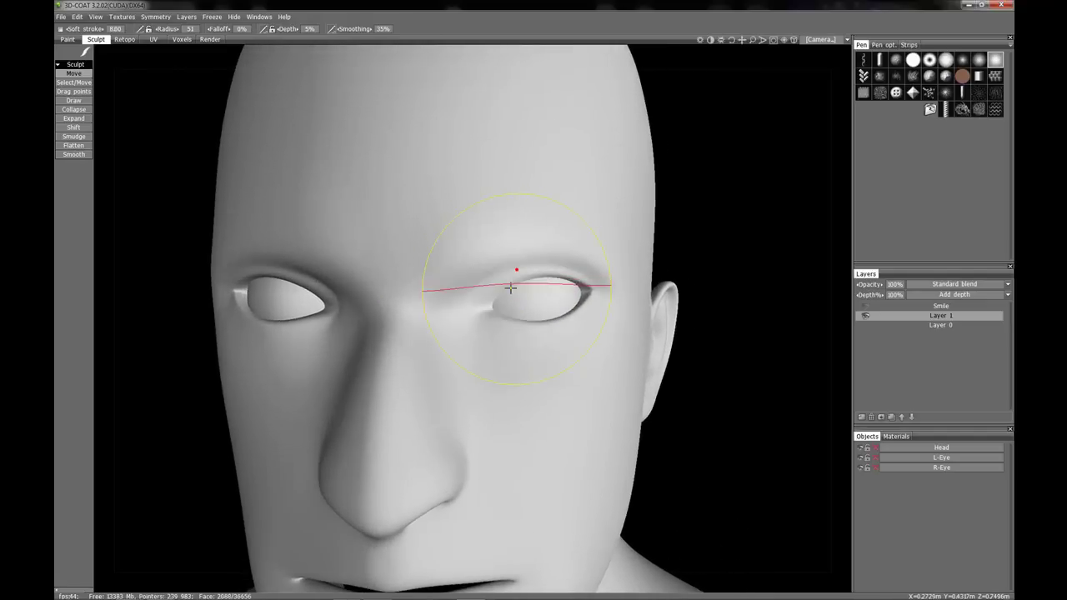
pyautogui.keyDown('alt'); pyautogui.moveTo(510, 288); pyautogui.dragTo(524, 288, button='middle'); pyautogui.keyUp('alt')
pyautogui.moveTo(502, 286)
pyautogui.keyDown('alt'); pyautogui.mouseDown()
pyautogui.moveTo(507, 278)
pyautogui.moveTo(520, 325)
pyautogui.moveTo(603, 312)
pyautogui.moveTo(615, 297)
pyautogui.moveTo(582, 310)
pyautogui.mouseUp(); pyautogui.keyUp('alt')
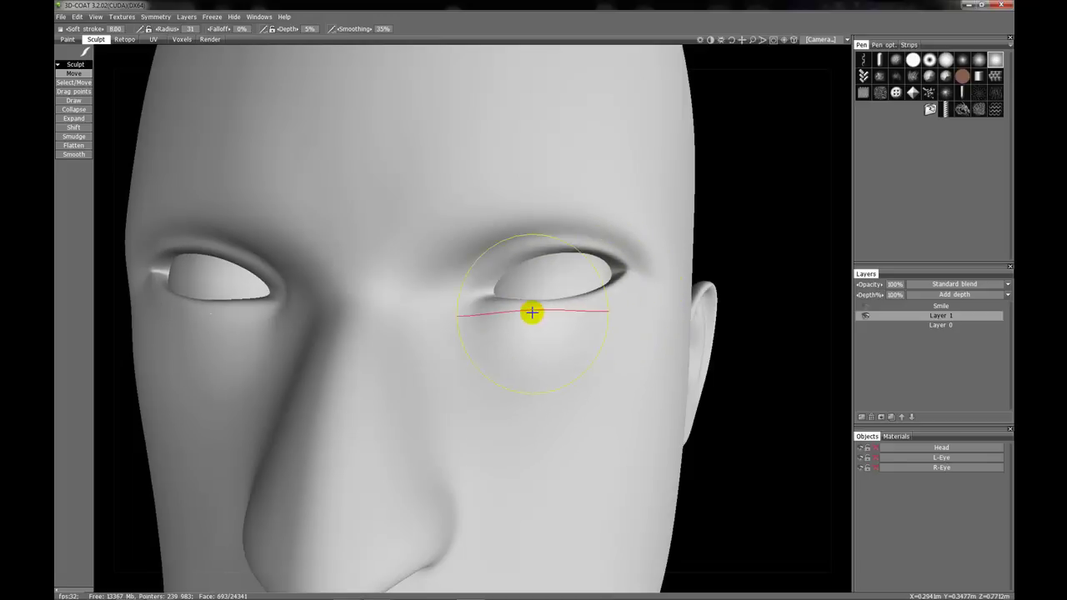
pyautogui.moveTo(516, 310)
pyautogui.mouseDown()
pyautogui.moveTo(489, 304)
pyautogui.moveTo(501, 234)
pyautogui.moveTo(519, 219)
pyautogui.moveTo(441, 219)
pyautogui.moveTo(464, 222)
pyautogui.mouseUp()
pyautogui.moveTo(463, 222); pyautogui.dragTo(487, 225)
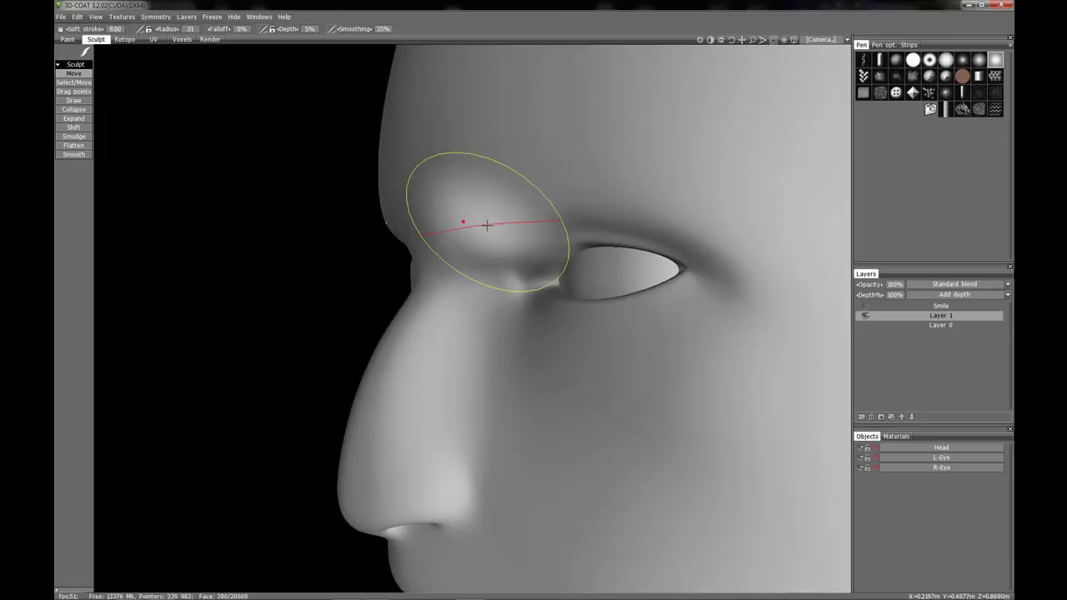
pyautogui.moveTo(459, 215)
pyautogui.mouseDown(button='right')
pyautogui.moveTo(536, 195)
pyautogui.moveTo(507, 215)
pyautogui.mouseUp(button='right')
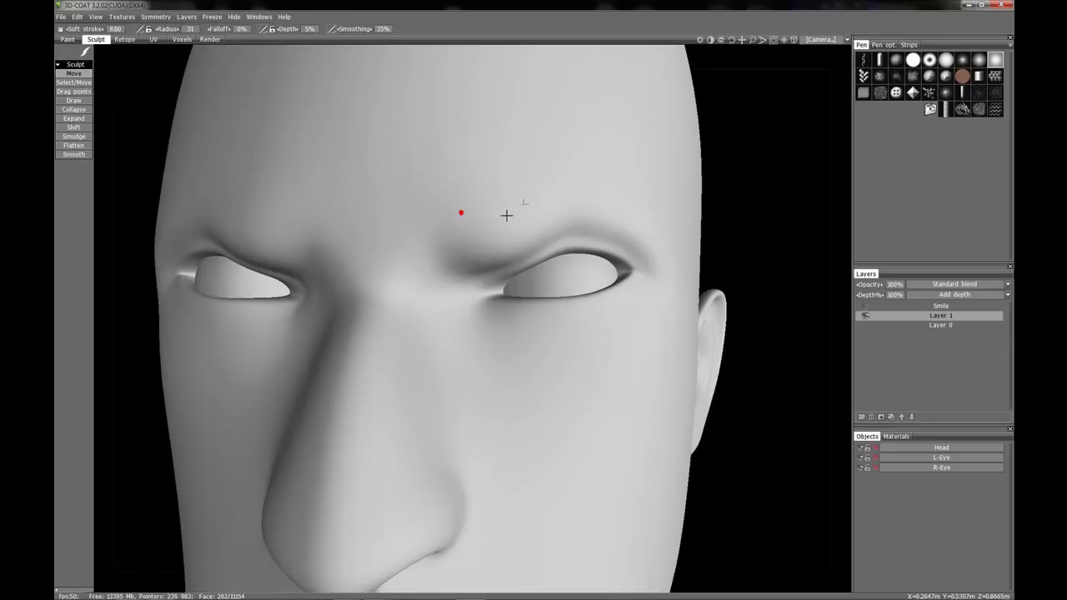
pyautogui.keyDown('alt'); pyautogui.moveTo(507, 216); pyautogui.dragTo(491, 248); pyautogui.keyUp('alt')
pyautogui.moveTo(491, 247)
pyautogui.keyDown('alt'); pyautogui.mouseDown(button='right')
pyautogui.moveTo(493, 347)
pyautogui.moveTo(512, 284)
pyautogui.moveTo(495, 288)
pyautogui.mouseUp(button='right'); pyautogui.keyUp('alt')
pyautogui.keyDown('alt'); pyautogui.moveTo(507, 283); pyautogui.dragTo(462, 277); pyautogui.keyUp('alt')
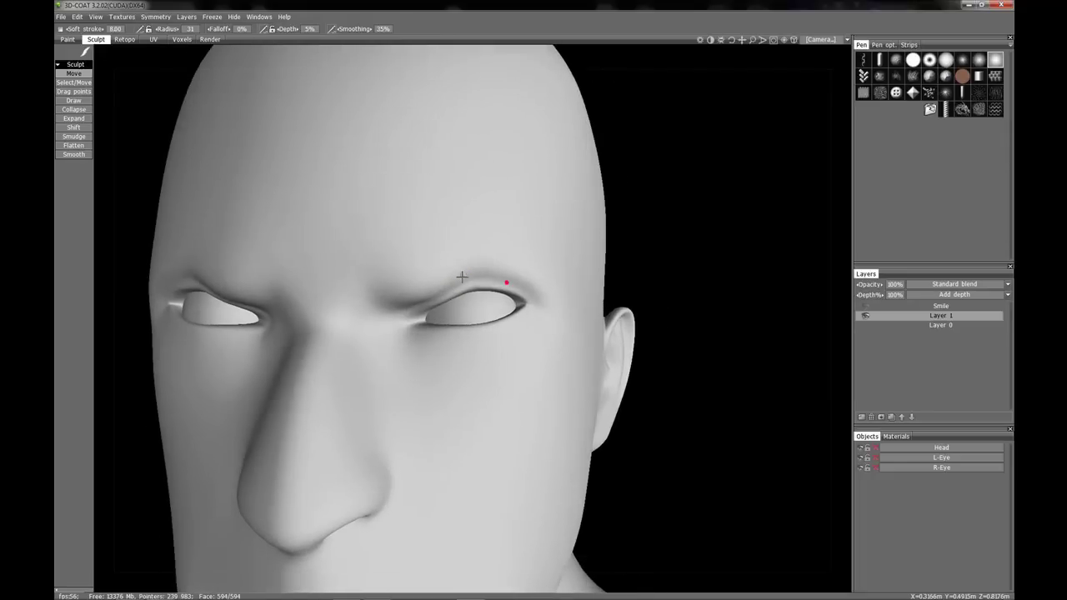
pyautogui.moveTo(506, 282); pyautogui.dragTo(481, 262, button='right')
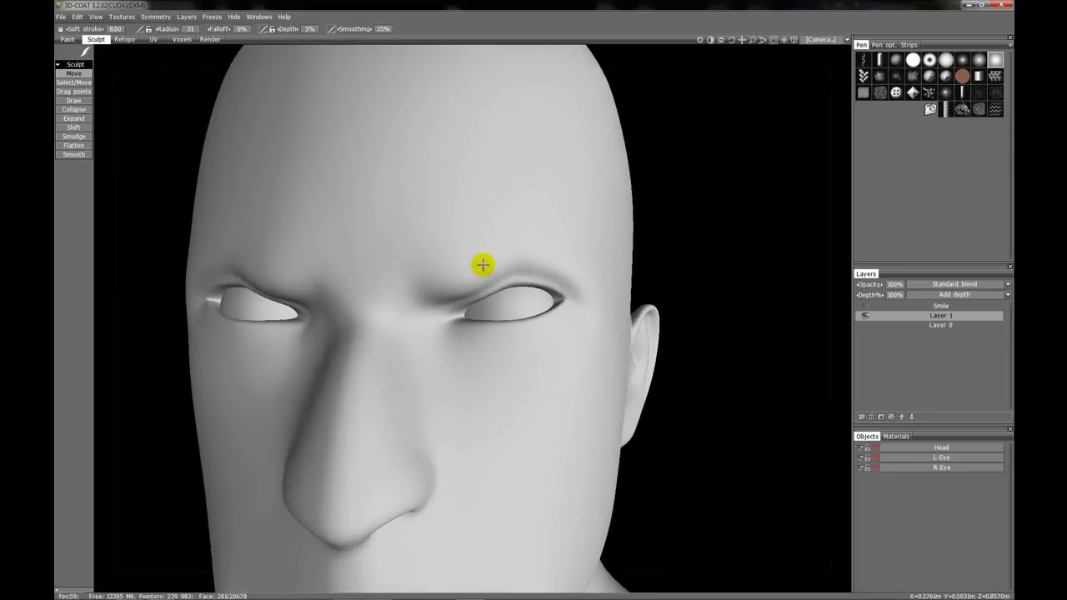
# Step: Turn off symmetry, enlarge the Move brush to radius 50 and raise the brow above only one eye
pyautogui.press('s')
pyautogui.click(397, 248)
pyautogui.moveTo(392, 239); pyautogui.dragTo(496, 261, button='right')
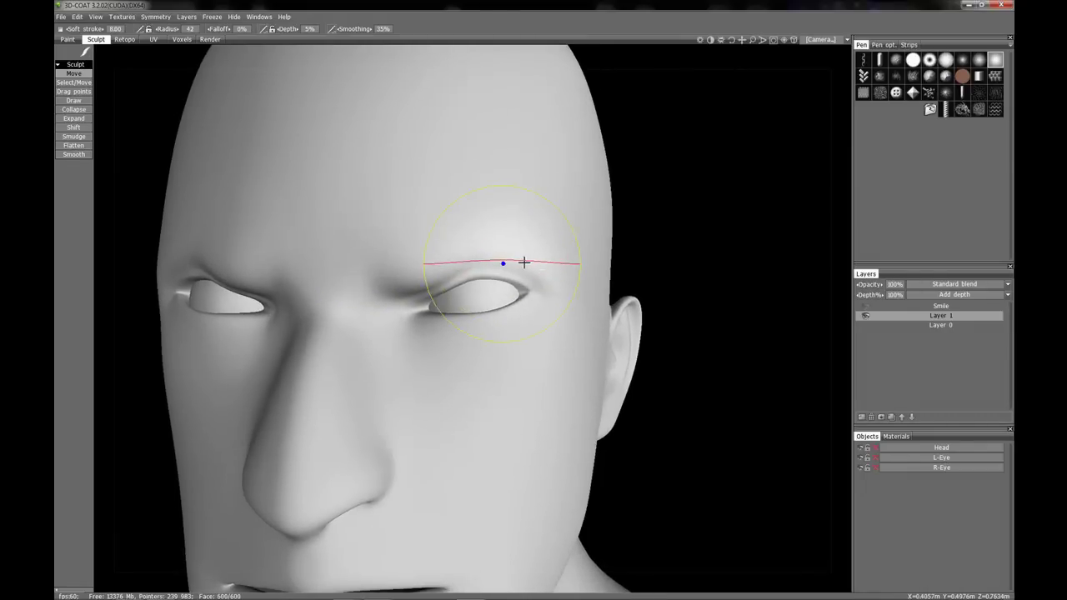
pyautogui.moveTo(504, 246); pyautogui.dragTo(519, 268, button='right')
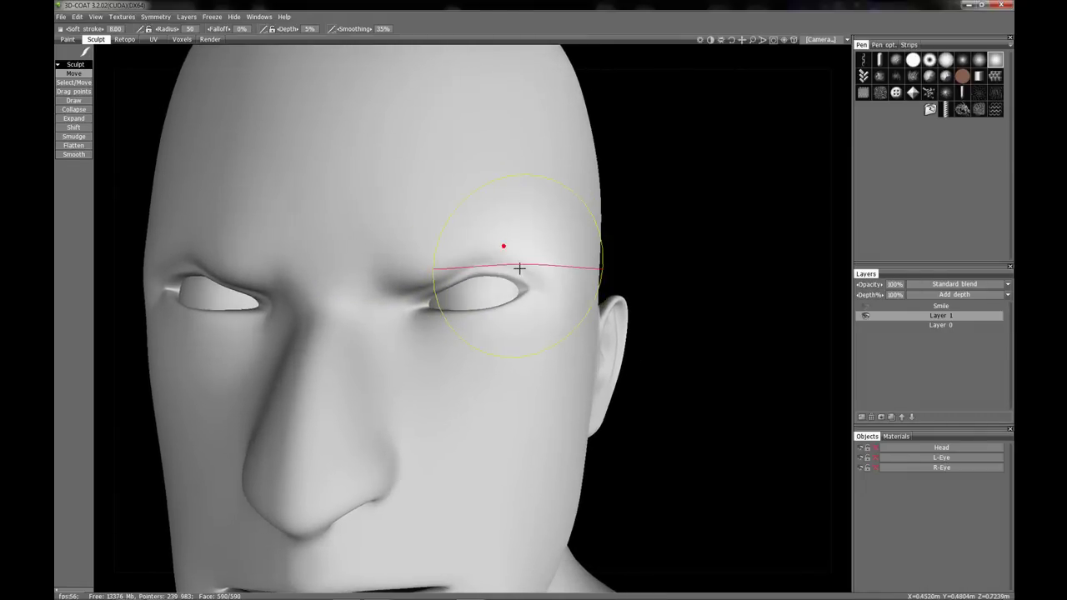
pyautogui.moveTo(517, 265); pyautogui.dragTo(487, 244)
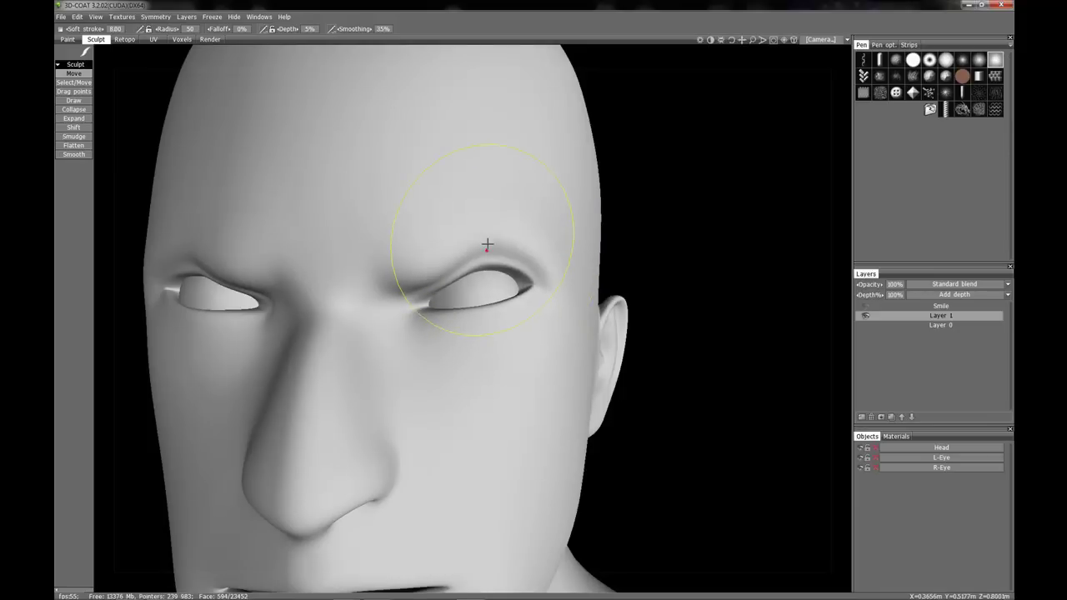
pyautogui.moveTo(488, 242); pyautogui.dragTo(514, 278, button='right')
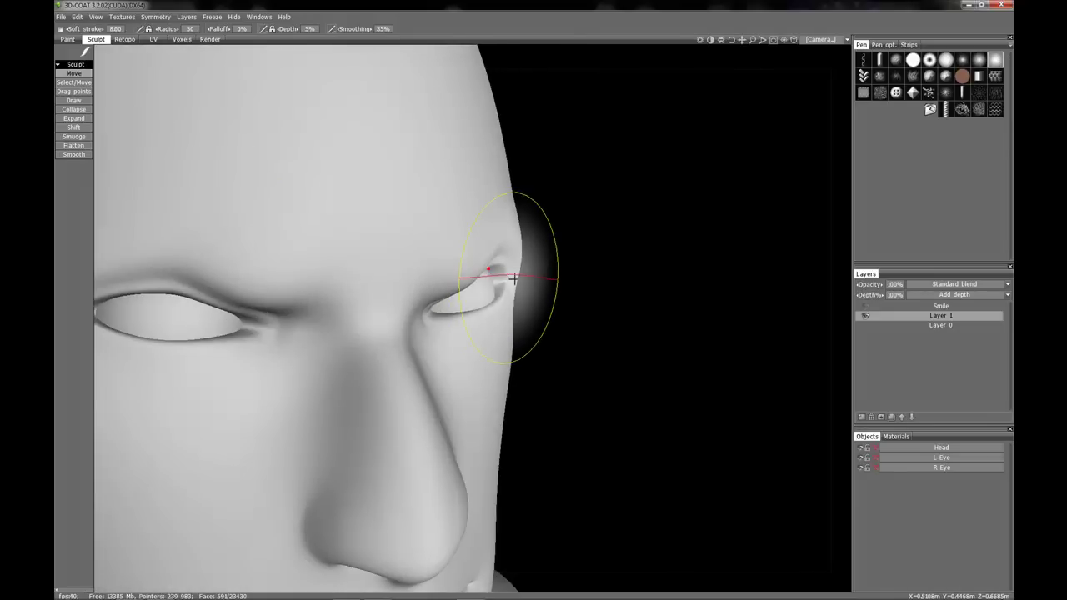
pyautogui.moveTo(548, 256); pyautogui.dragTo(492, 247)
pyautogui.moveTo(492, 247)
pyautogui.mouseDown(button='right')
pyautogui.moveTo(466, 361)
pyautogui.moveTo(476, 281)
pyautogui.moveTo(453, 276)
pyautogui.moveTo(518, 272)
pyautogui.moveTo(514, 281)
pyautogui.moveTo(512, 270)
pyautogui.moveTo(476, 286)
pyautogui.moveTo(517, 263)
pyautogui.moveTo(445, 262)
pyautogui.moveTo(496, 262)
pyautogui.mouseUp(button='right')
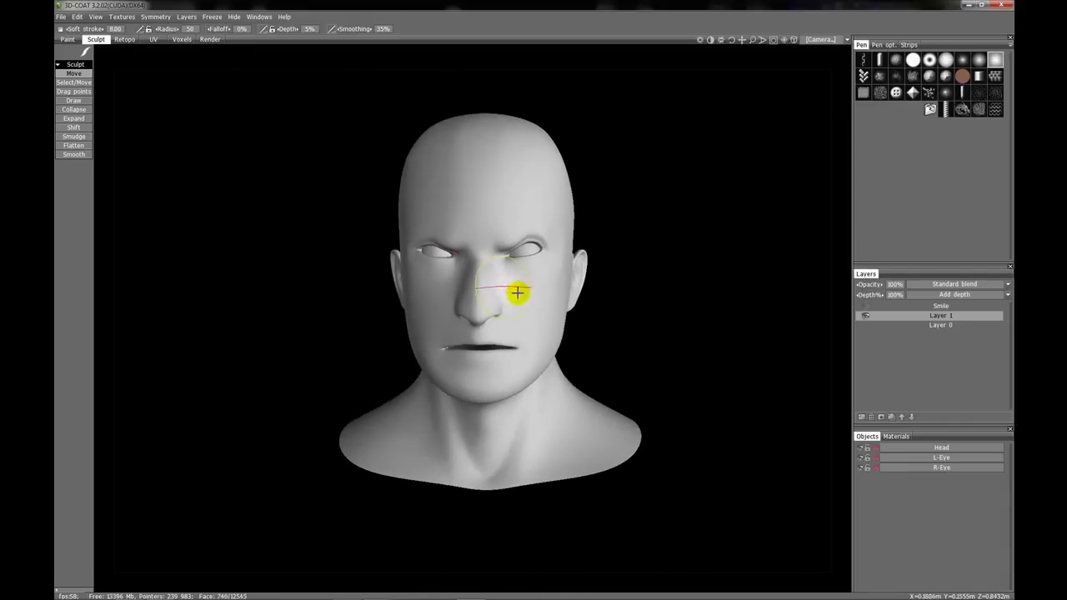
# Step: Rename the sculpted Layer 1 as Spock
pyautogui.doubleClick(941, 316)
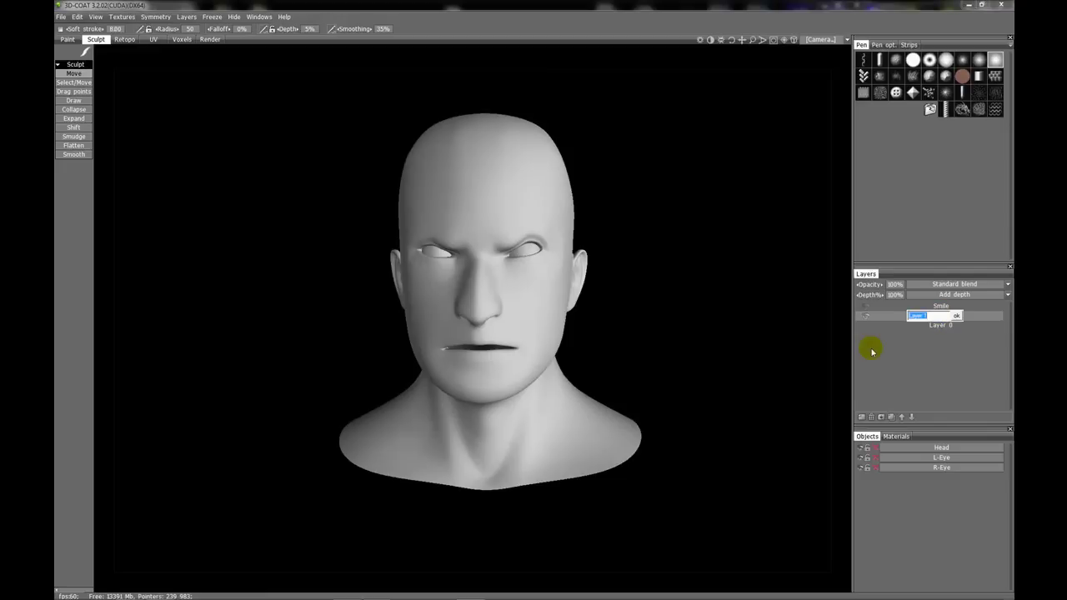
pyautogui.write('Spock')
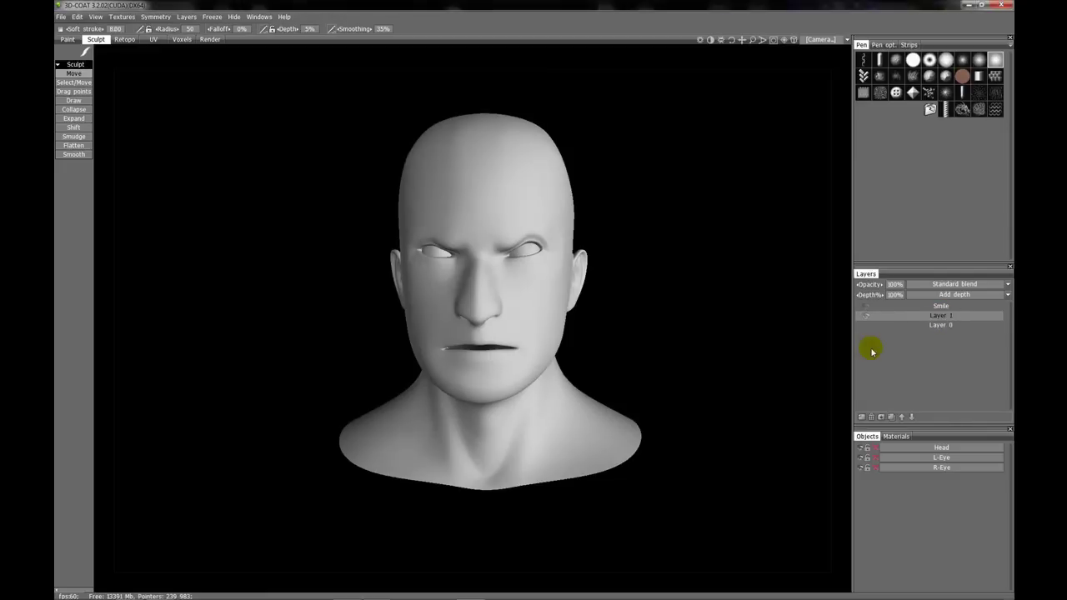
pyautogui.press('Return')
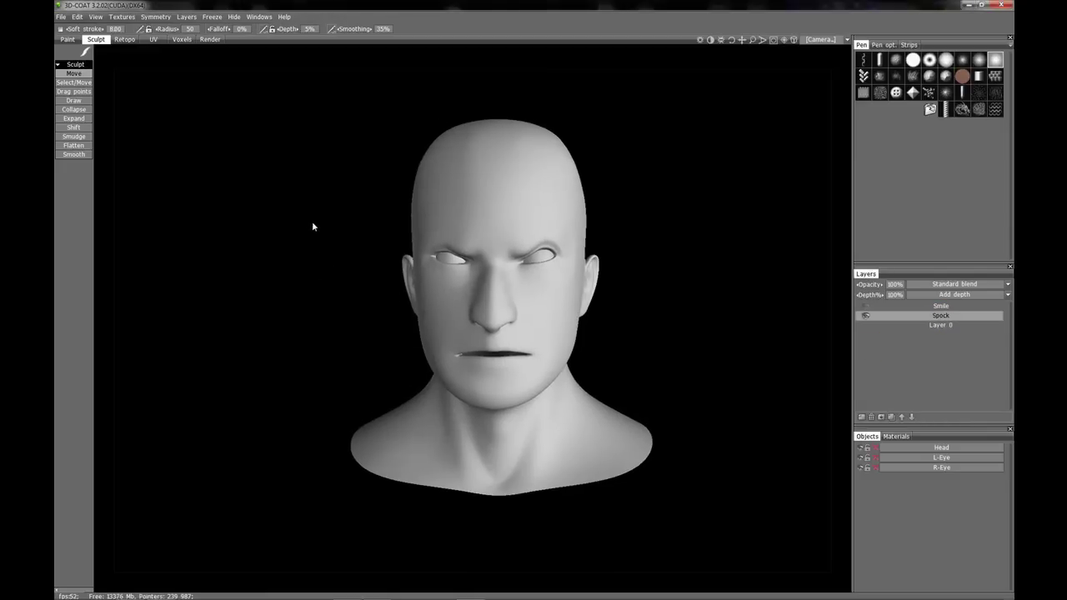
# Step: Return to the Paint room and toggle the Spock and Smile layers to compare the expressions singly and combined, leaving both hidden
pyautogui.moveTo(311, 226)
pyautogui.mouseDown()
pyautogui.moveTo(392, 223)
pyautogui.moveTo(309, 222)
pyautogui.mouseUp()
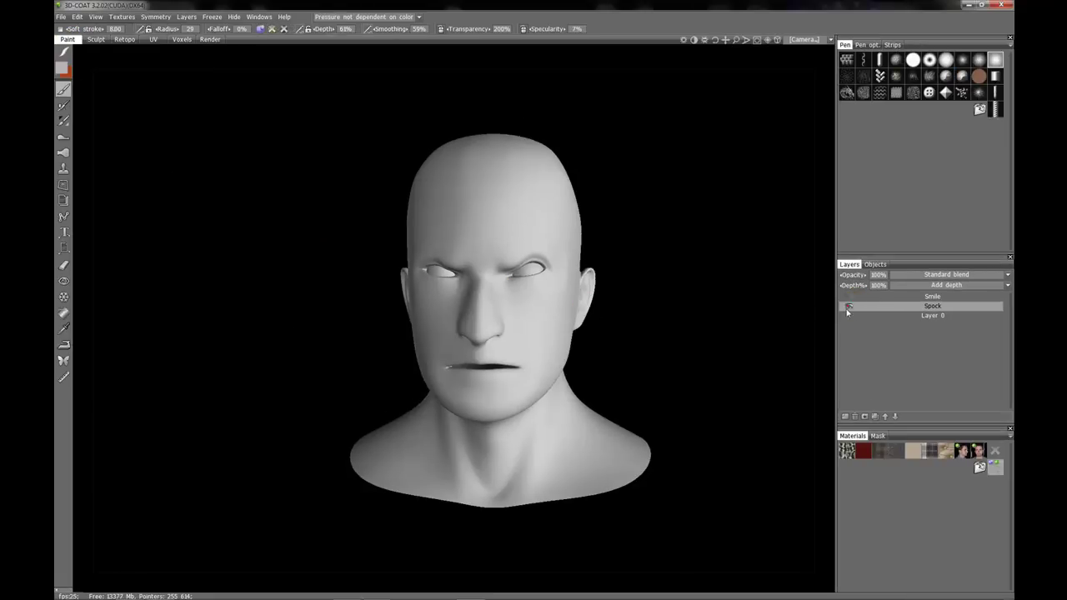
pyautogui.click(847, 308)
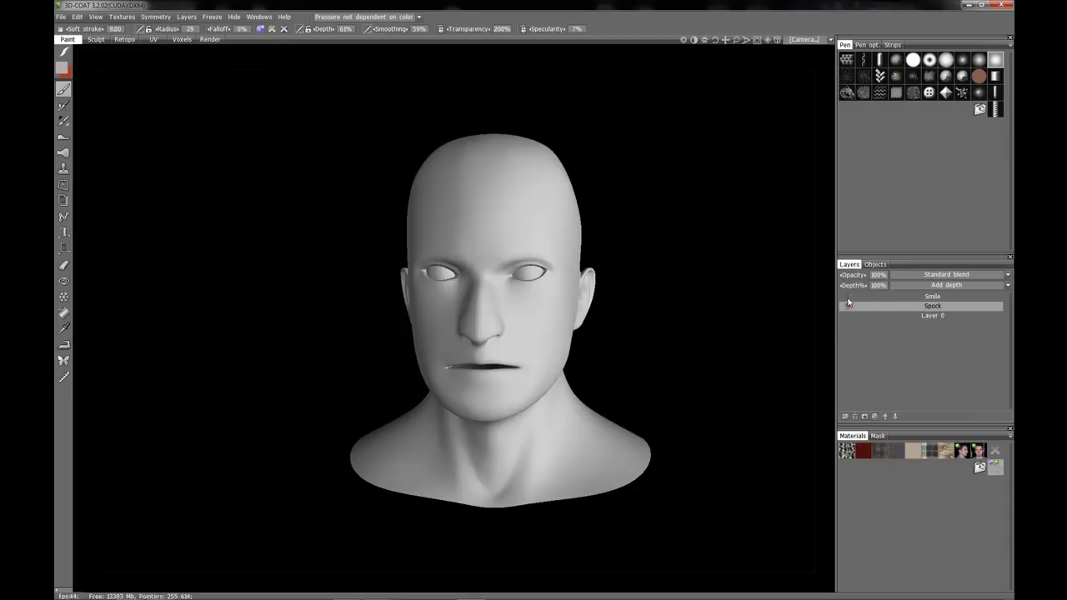
pyautogui.click(849, 300)
pyautogui.click(849, 307)
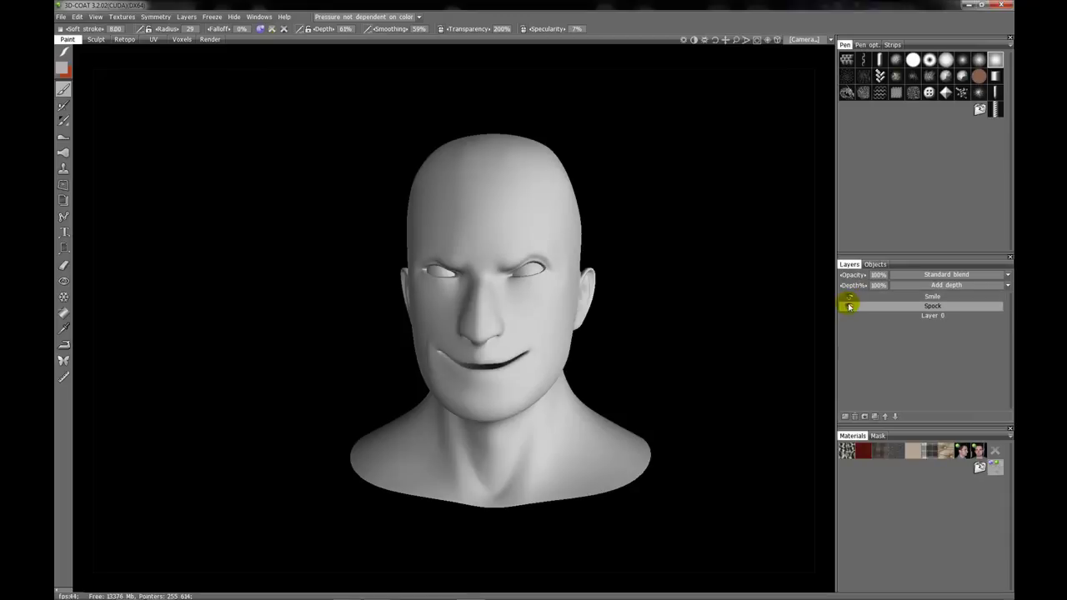
pyautogui.moveTo(621, 200)
pyautogui.mouseDown()
pyautogui.moveTo(691, 202)
pyautogui.moveTo(724, 191)
pyautogui.moveTo(625, 200)
pyautogui.mouseUp()
pyautogui.click(848, 300)
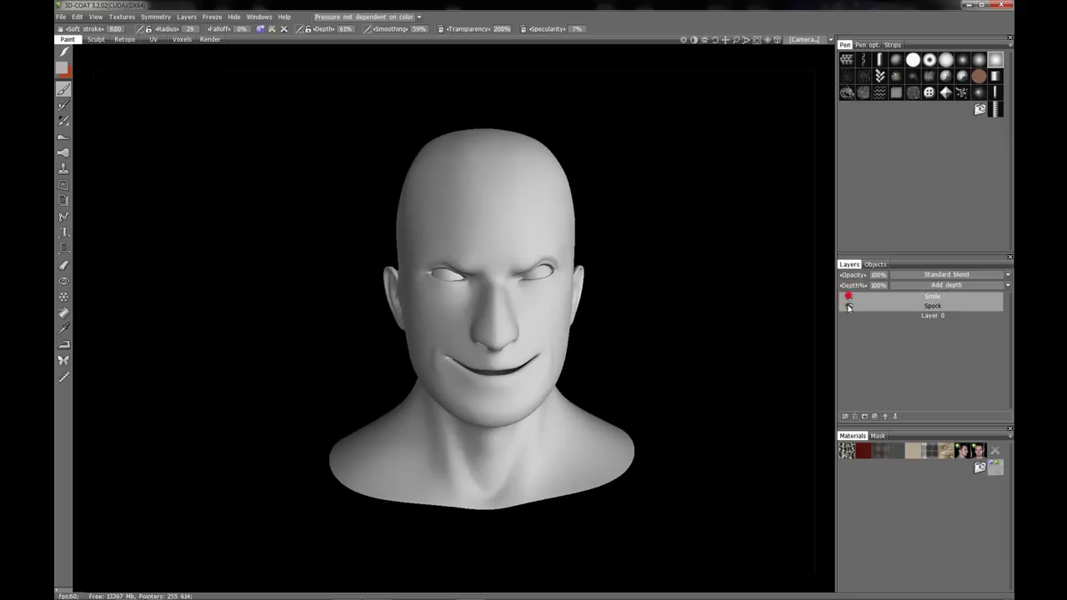
pyautogui.click(849, 307)
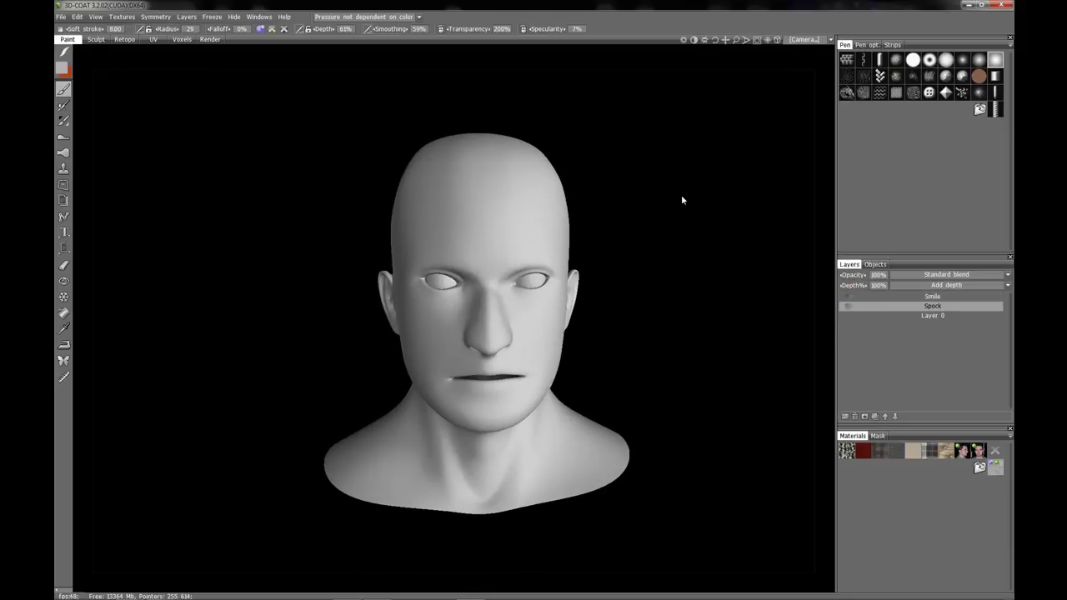
pyautogui.moveTo(683, 200); pyautogui.dragTo(654, 192)
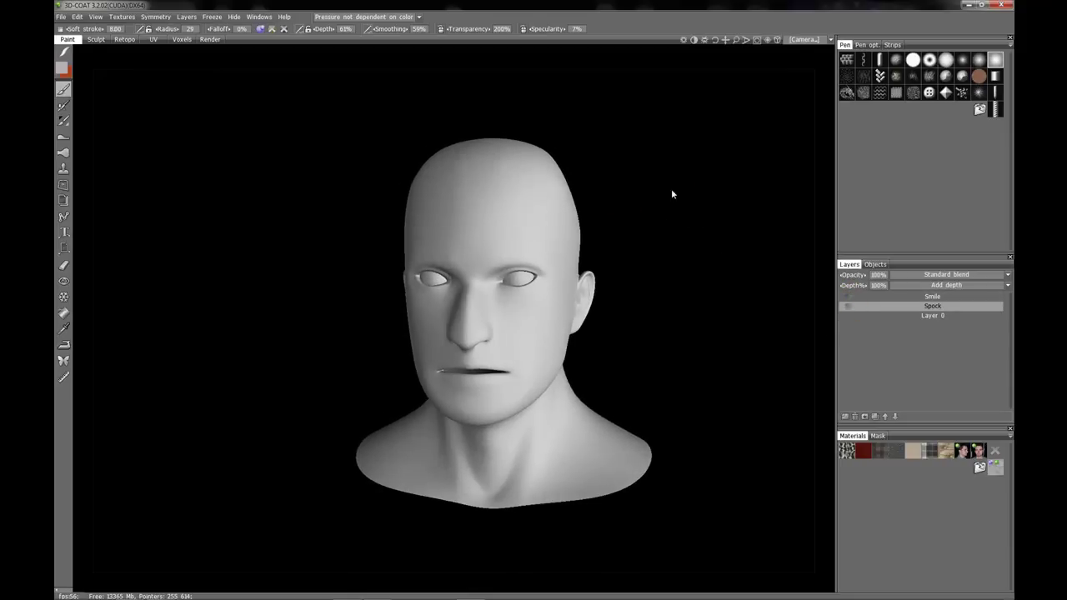
# Step: Show the Spock layer once more to examine the brow shape against the neutral face, then hide it again
pyautogui.click(849, 305)
pyautogui.moveTo(667, 307); pyautogui.dragTo(701, 306)
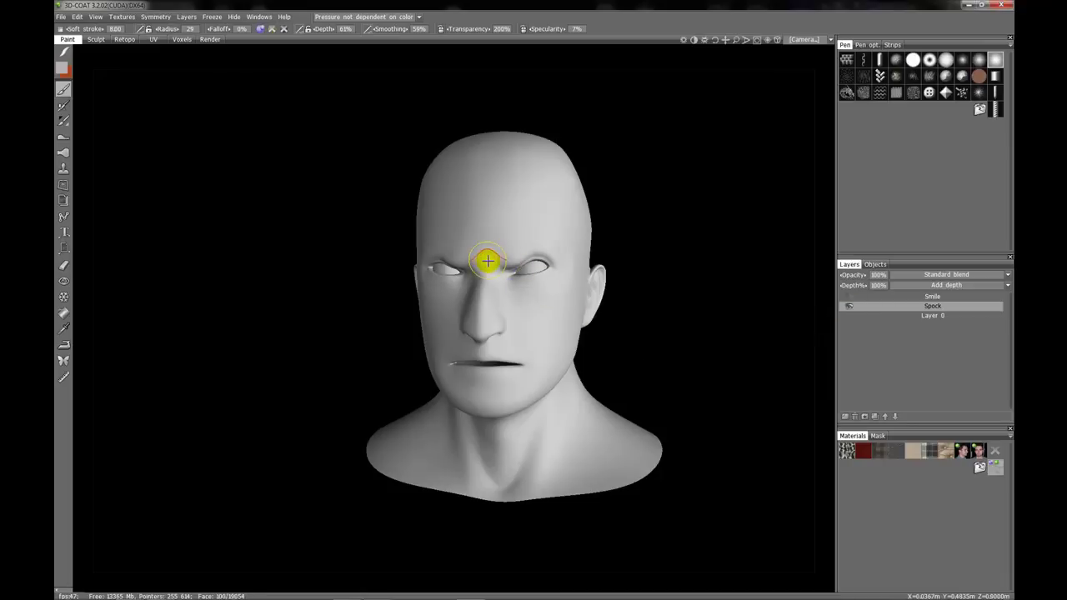
pyautogui.moveTo(530, 240)
pyautogui.mouseDown()
pyautogui.moveTo(493, 260)
pyautogui.moveTo(550, 250)
pyautogui.mouseUp()
pyautogui.click(849, 306)
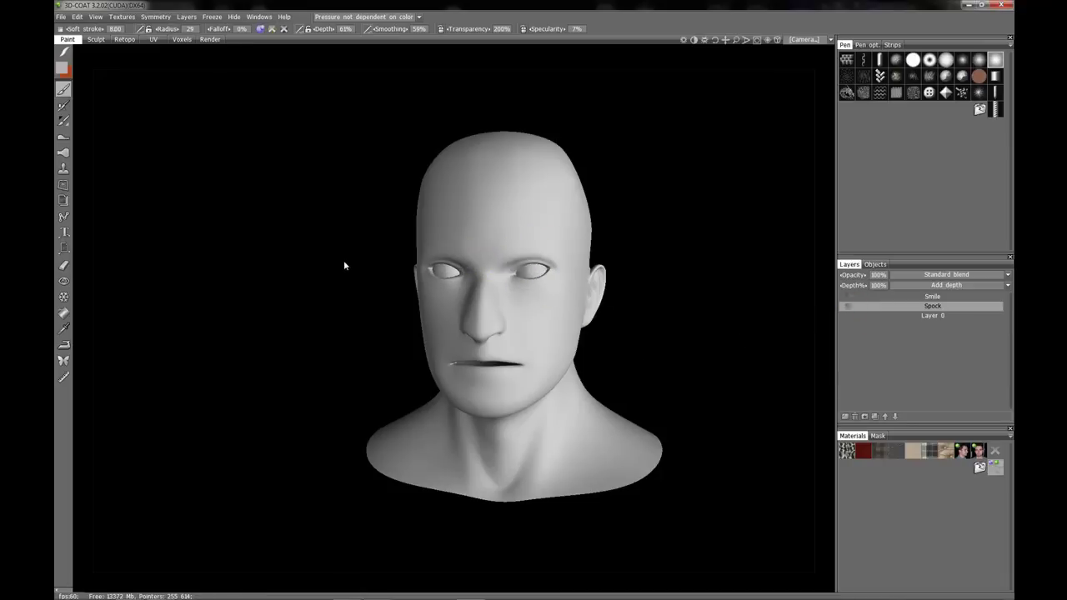
pyautogui.moveTo(325, 226); pyautogui.dragTo(304, 197)
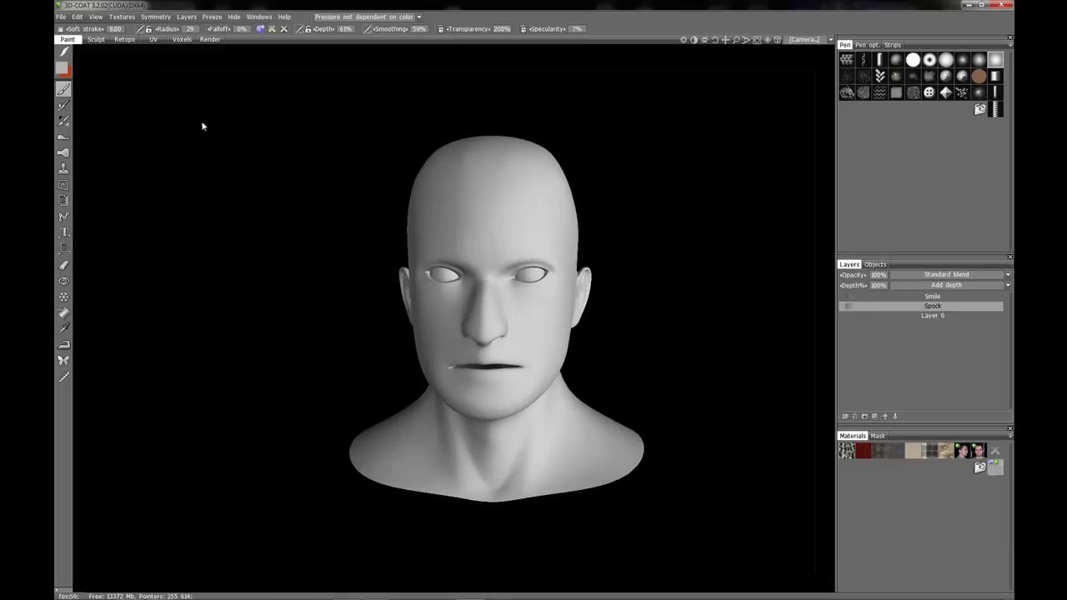
# Step: Start a model export in LWO format to the Objects folder, reusing the MorphTest-002.lwo name with its last digit changed
pyautogui.click(63, 18)
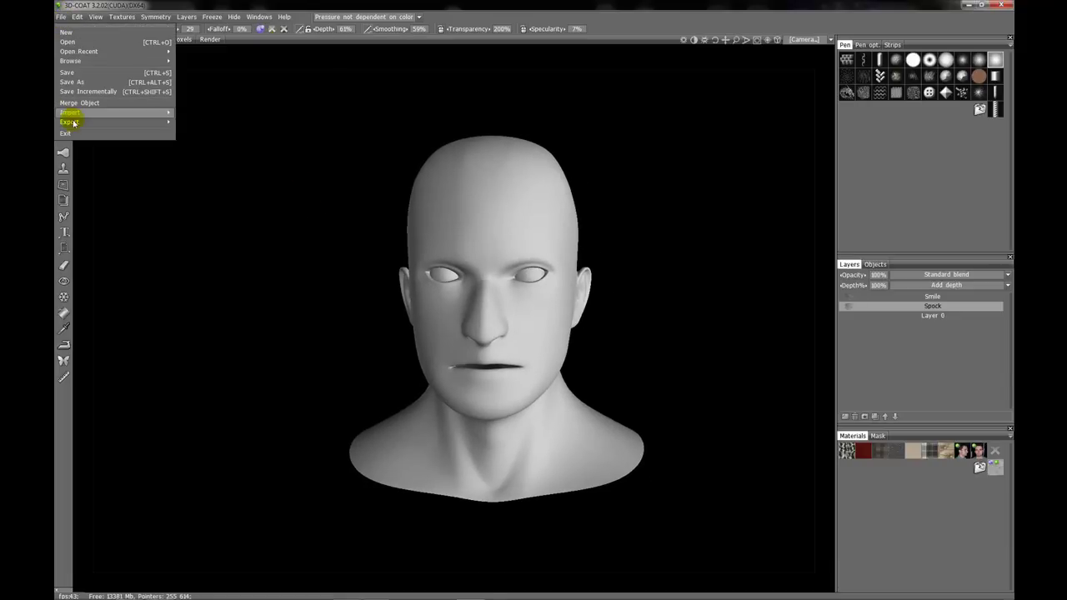
pyautogui.moveTo(72, 122)
pyautogui.click(201, 125)
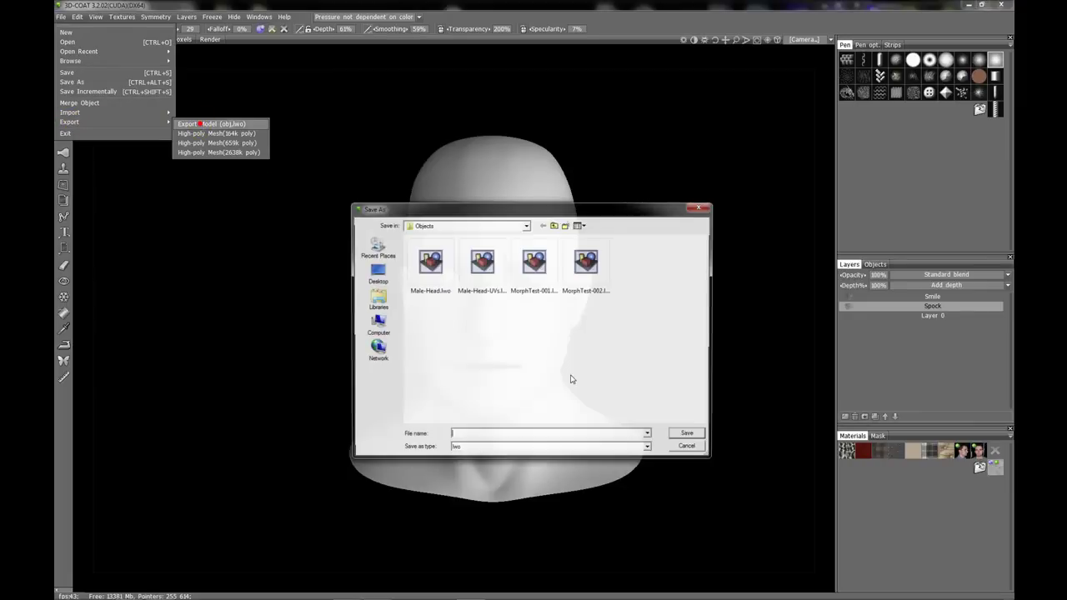
pyautogui.click(588, 274)
pyautogui.click(477, 436)
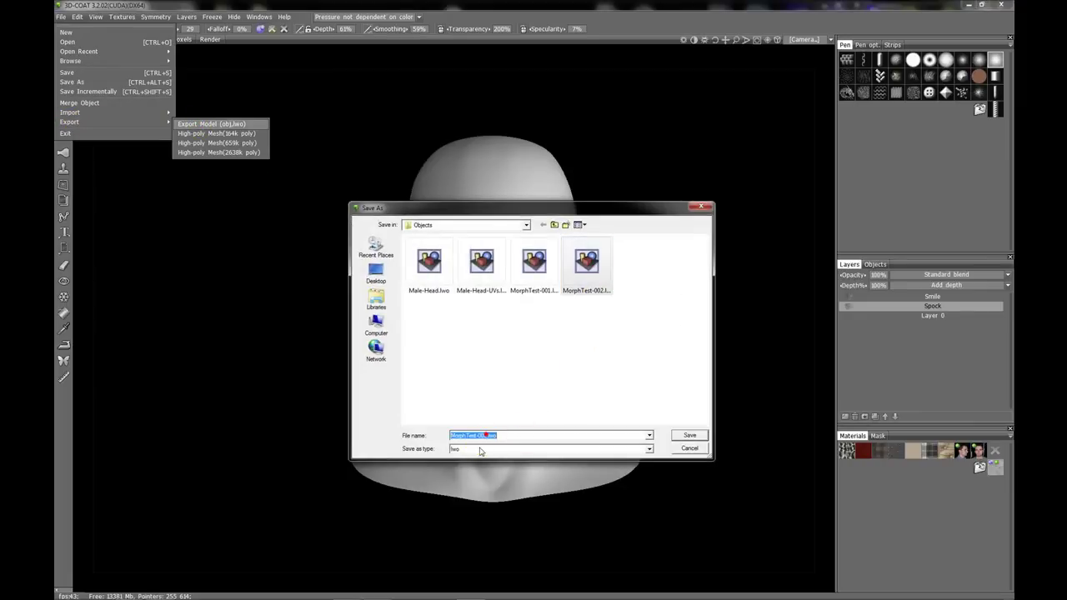
pyautogui.click(483, 436)
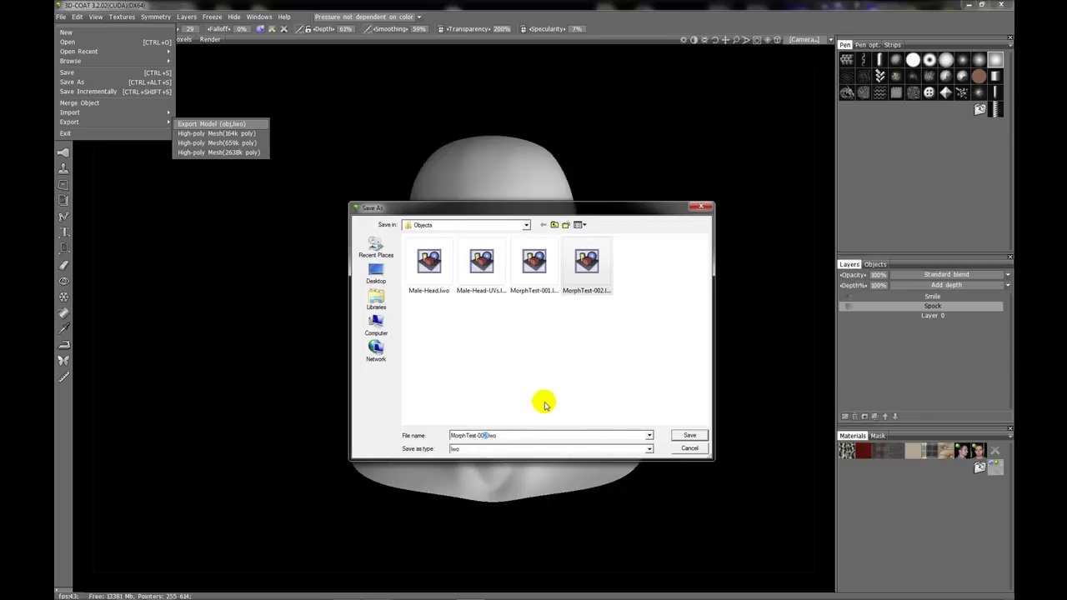
pyautogui.press('Return')
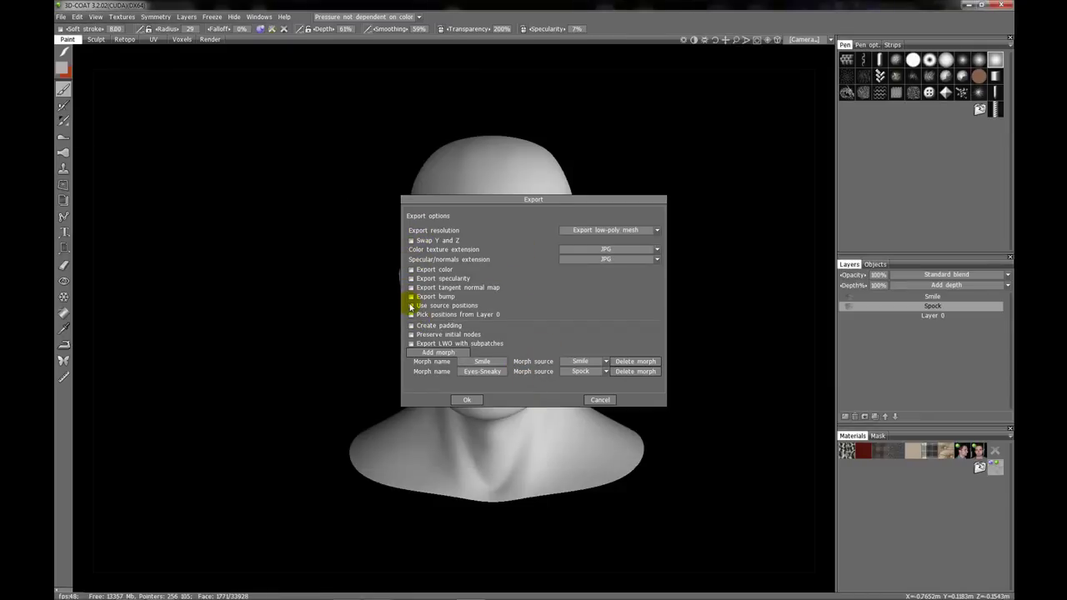
# Step: Delete the existing Smile and Eyes-Sneaky morph entries from the export options
pyautogui.click(627, 362)
pyautogui.click(625, 366)
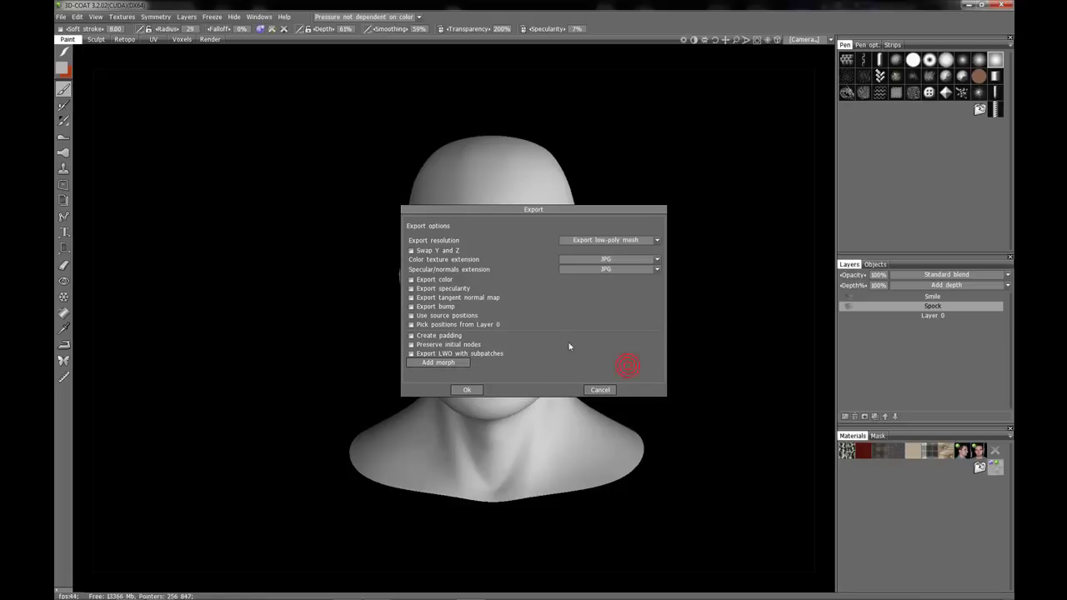
# Step: Add a morph to the export that uses the Smile layer as its source and name it Smile
pyautogui.click(447, 366)
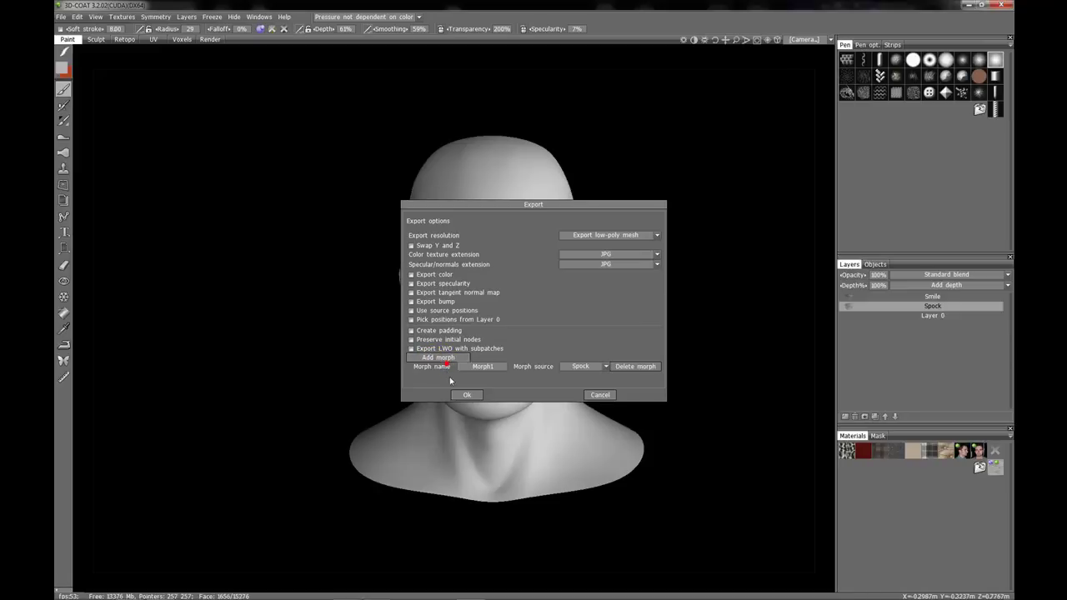
pyautogui.click(606, 367)
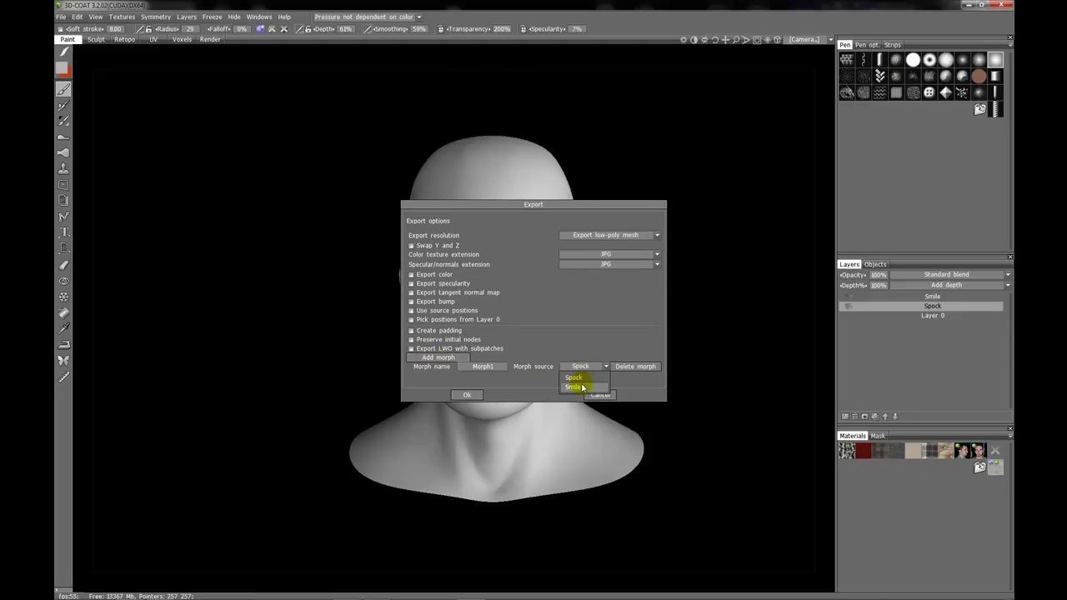
pyautogui.click(576, 387)
pyautogui.click(481, 366)
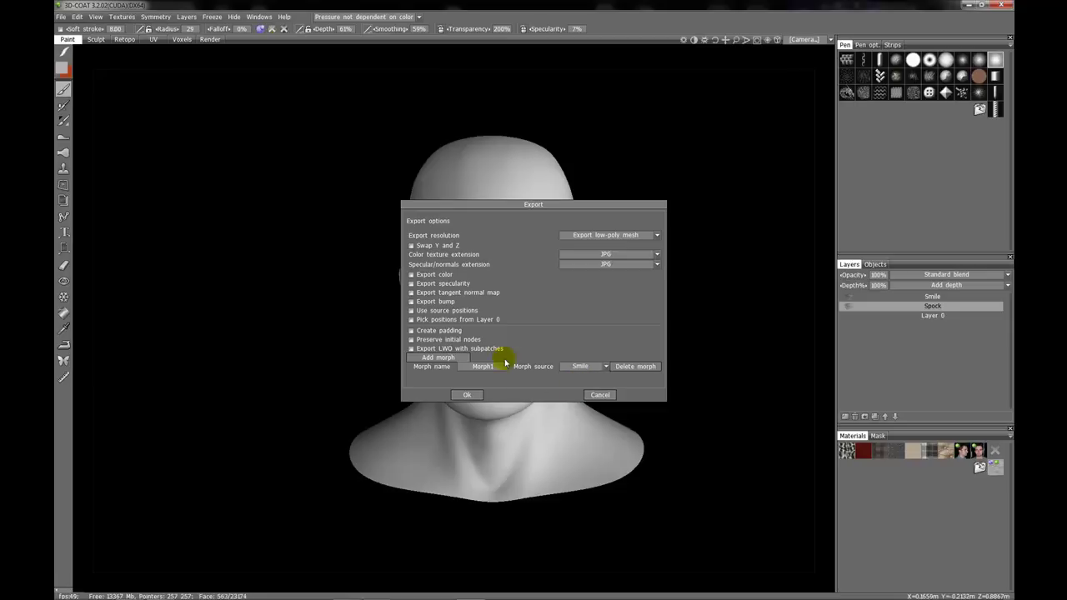
pyautogui.write('S')
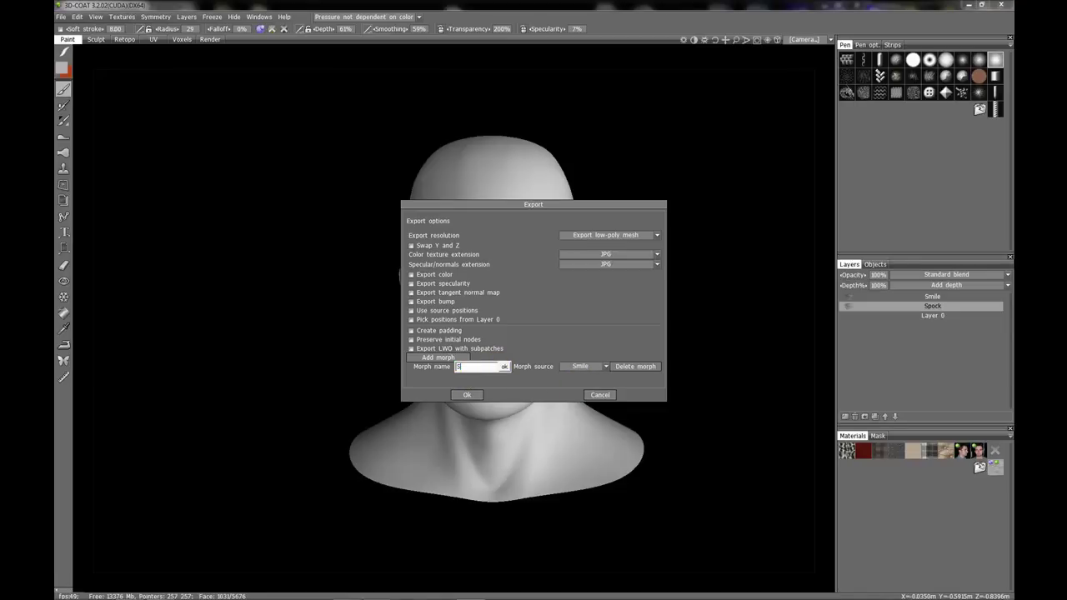
pyautogui.write('mile')
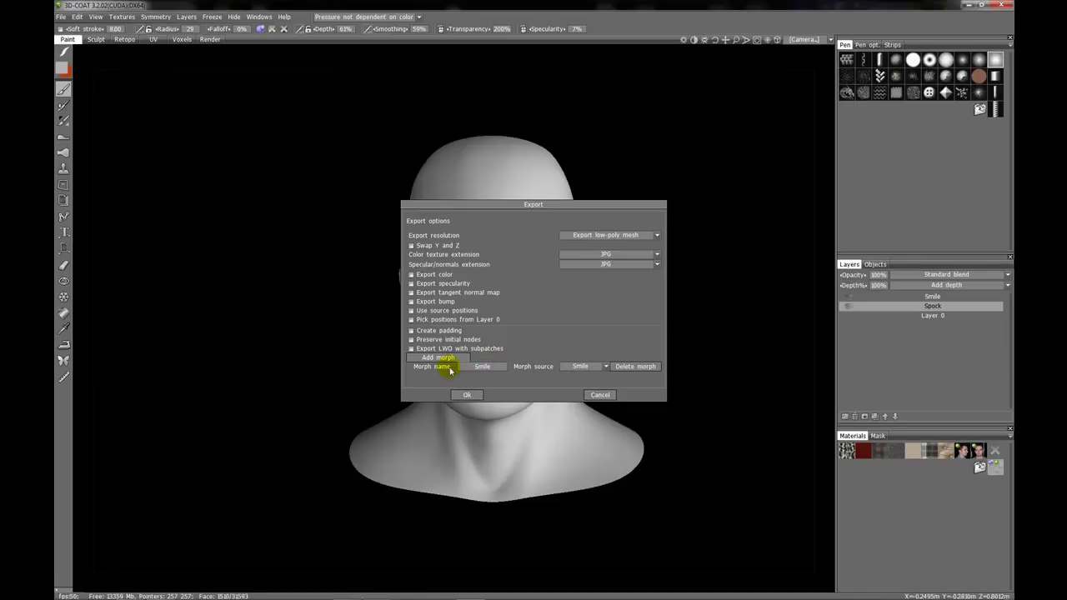
# Step: Add a second morph named Spock-Brow with the Spock layer as its source, and run the export
pyautogui.click(440, 358)
pyautogui.click(582, 372)
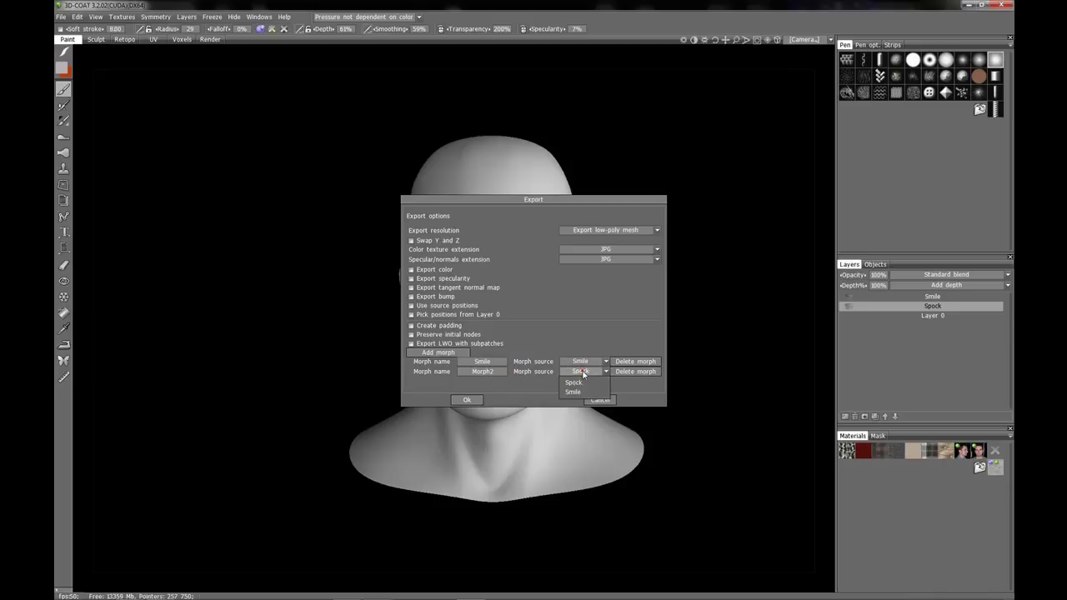
pyautogui.click(575, 382)
pyautogui.click(500, 372)
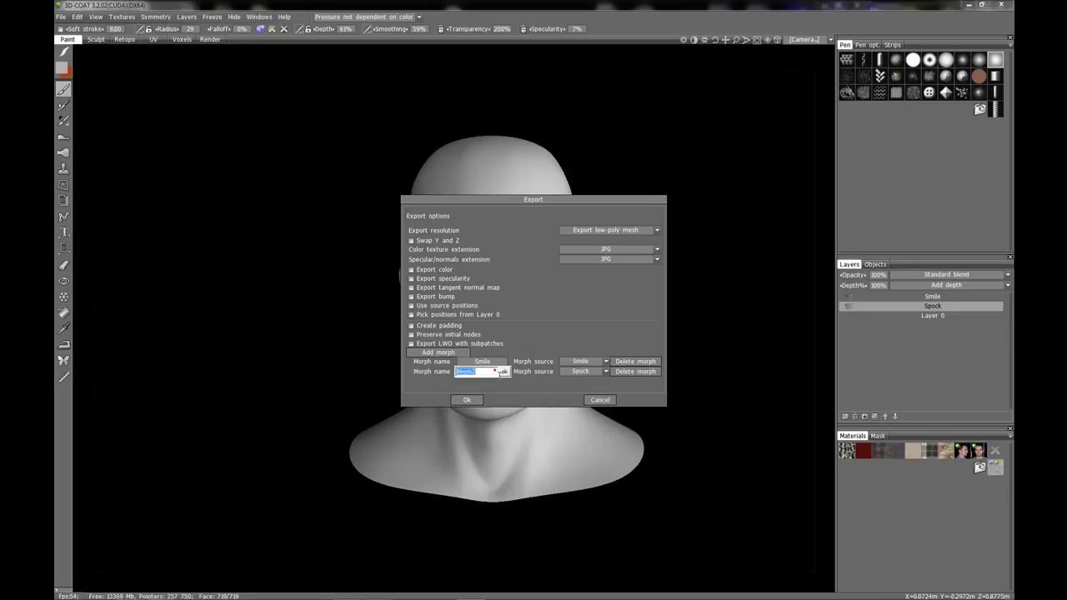
pyautogui.write('Spock-Brow')
pyautogui.click(467, 399)
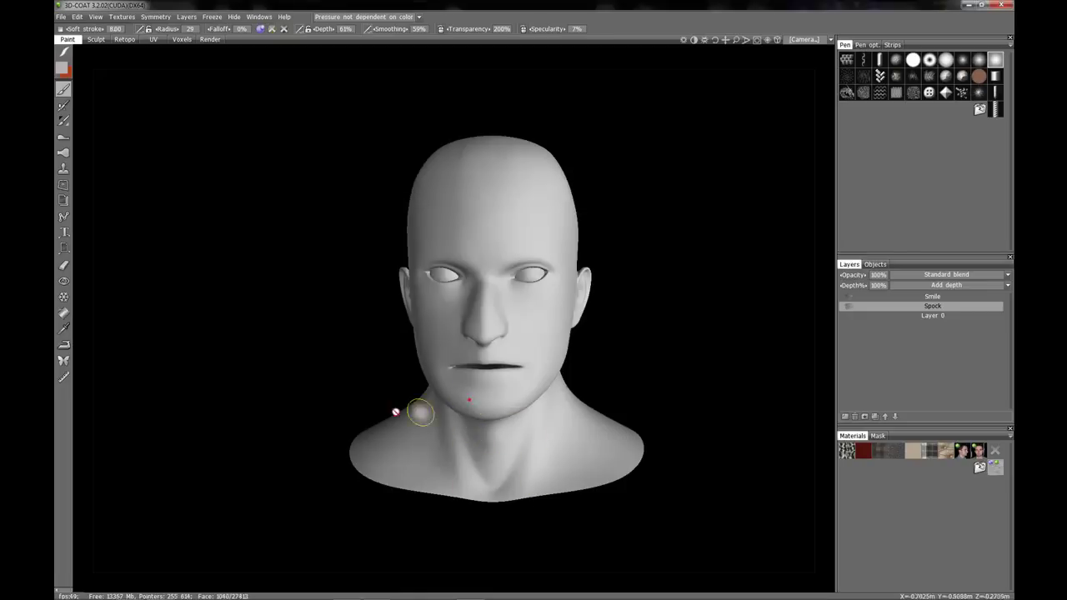
# Step: Switch to LightWave Layout, expand the perspective view to a single viewport, and load MorphTest-003.lwo from the Objects folder
pyautogui.moveTo(351, 322); pyautogui.dragTo(360, 318, button='middle')
pyautogui.moveTo(250, 598)
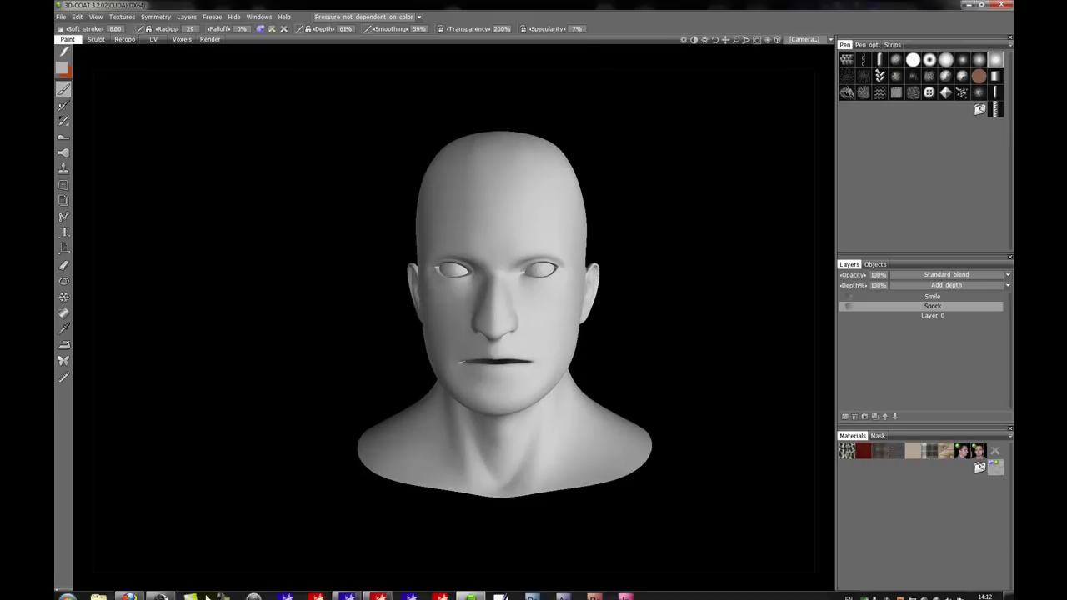
pyautogui.click(378, 591)
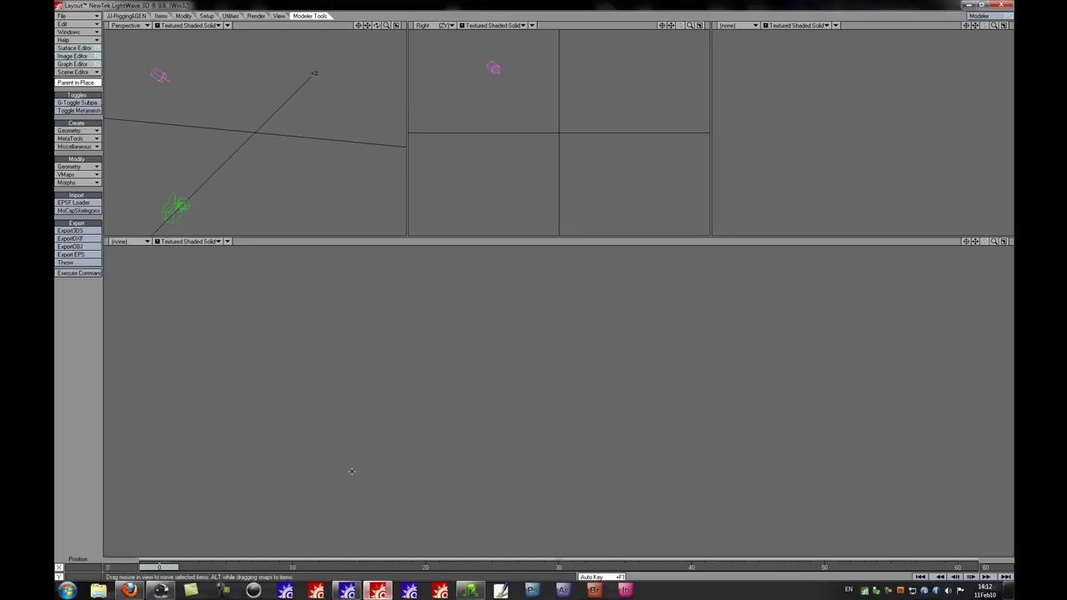
pyautogui.press('KP_0')
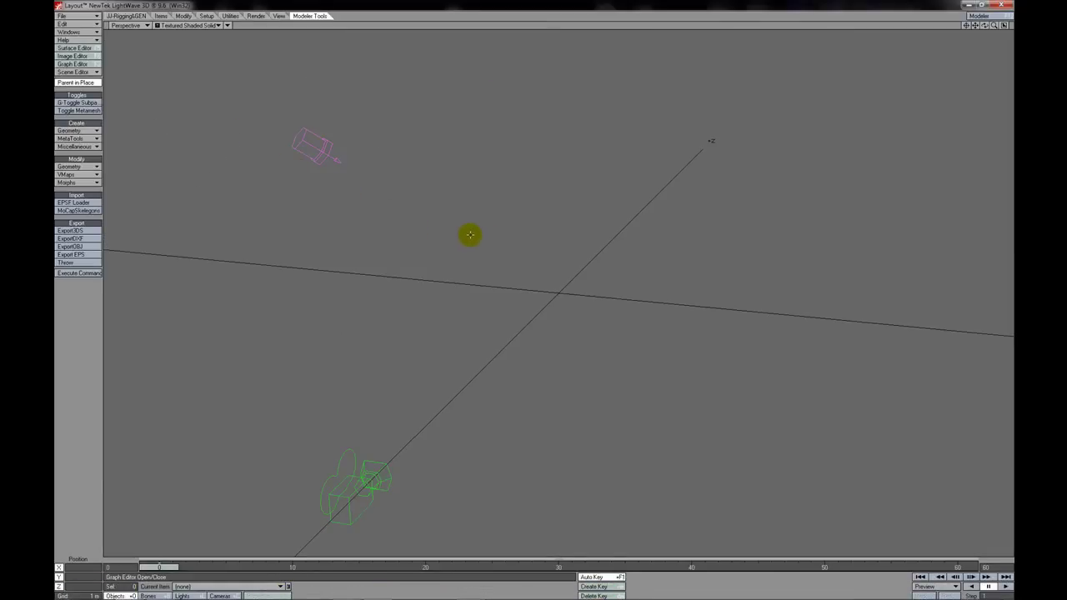
pyautogui.click(67, 17)
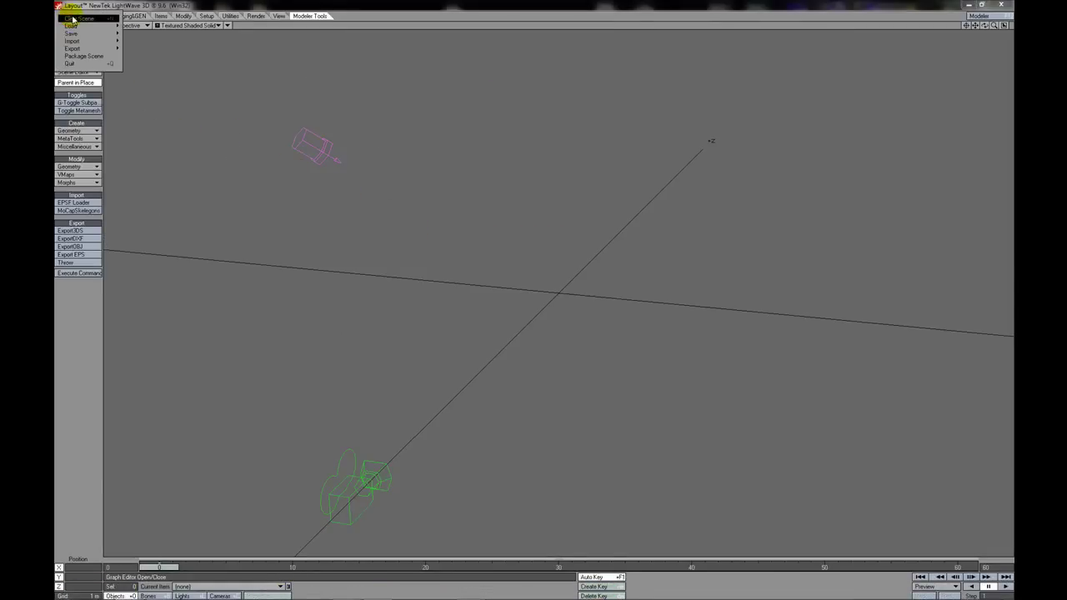
pyautogui.moveTo(76, 28)
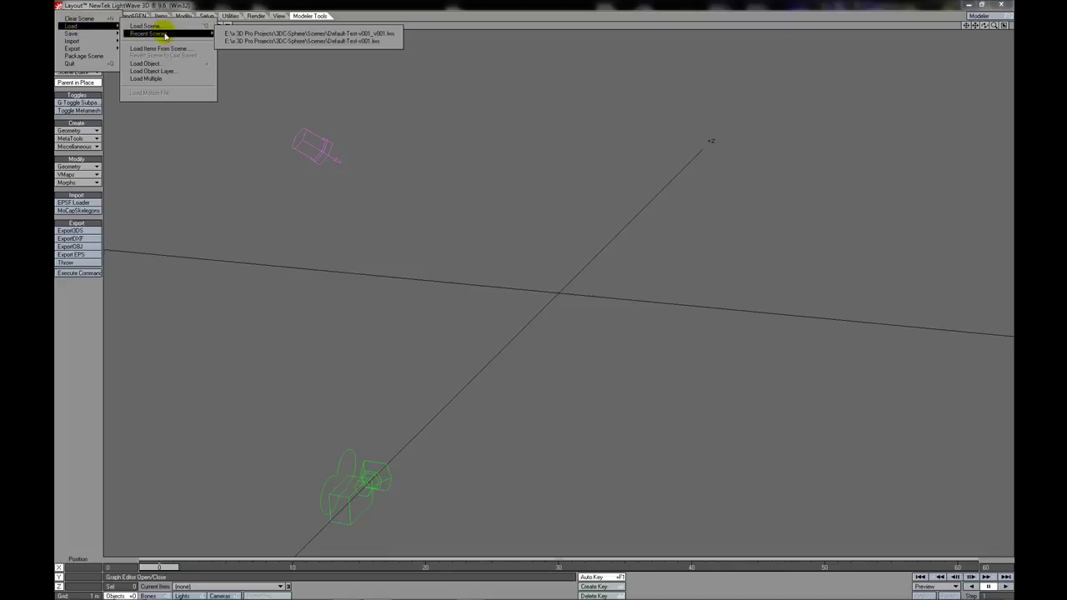
pyautogui.click(156, 64)
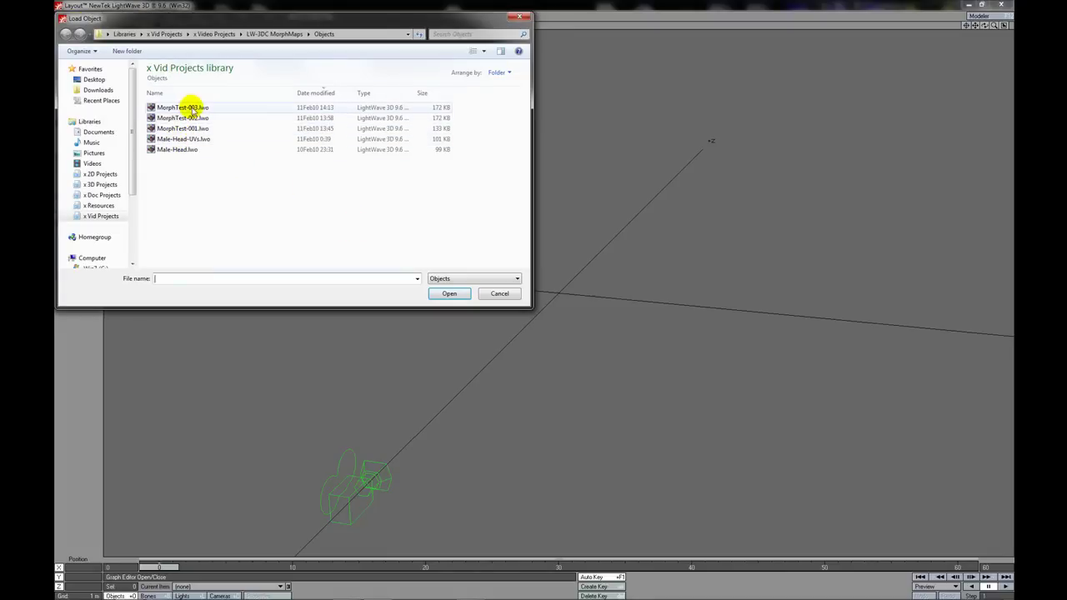
pyautogui.doubleClick(186, 108)
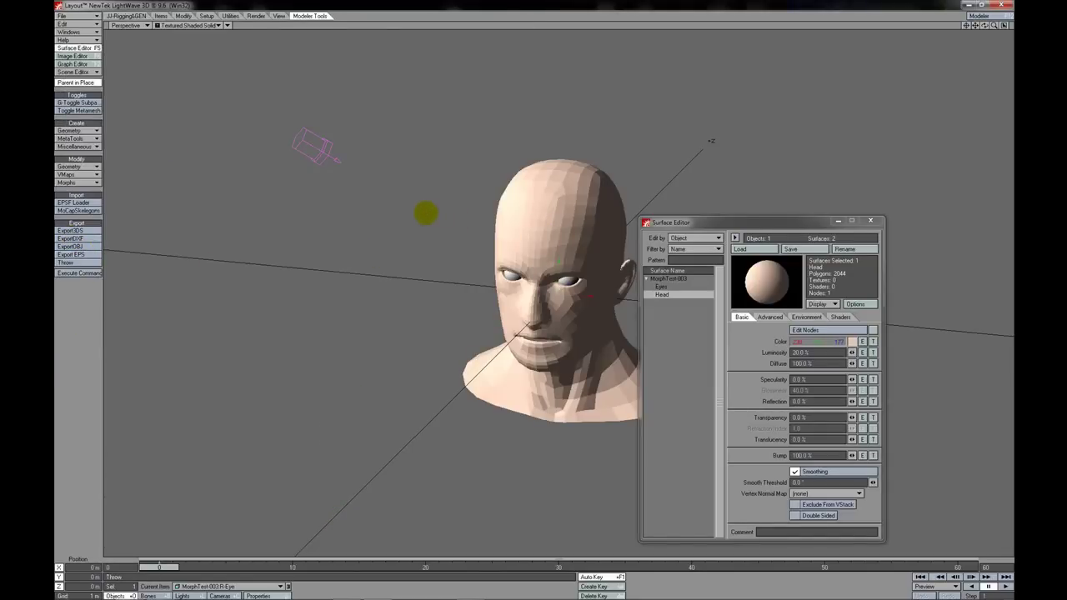
# Step: Make the MorphTest-003 Head layer the current object and open its Object Properties
pyautogui.keyDown('alt'); pyautogui.keyDown('shift'); pyautogui.moveTo(435, 209); pyautogui.dragTo(316, 213); pyautogui.keyUp('shift'); pyautogui.keyUp('alt')
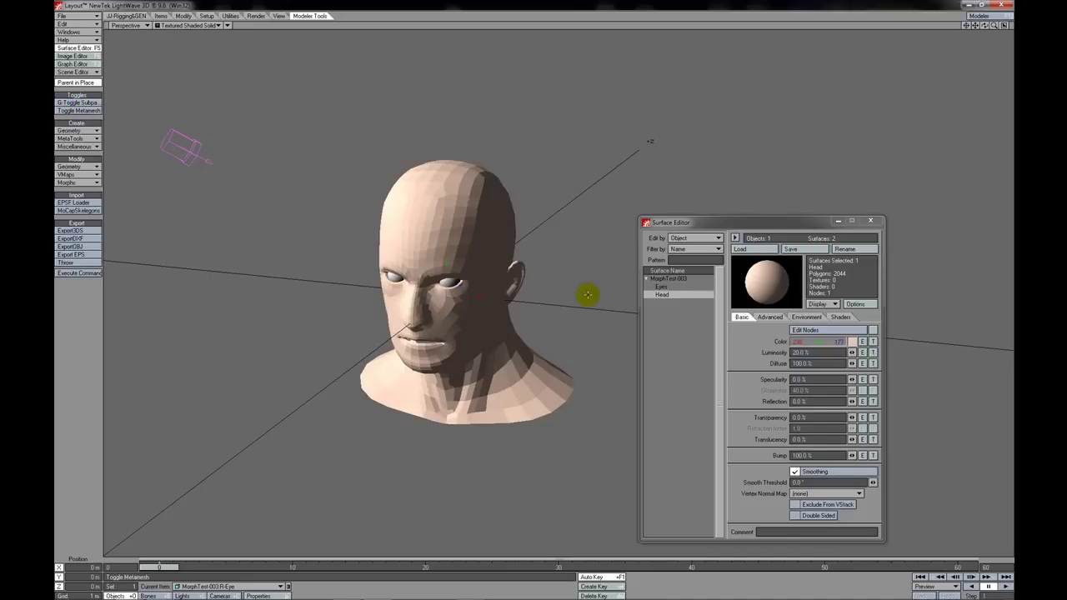
pyautogui.click(434, 211)
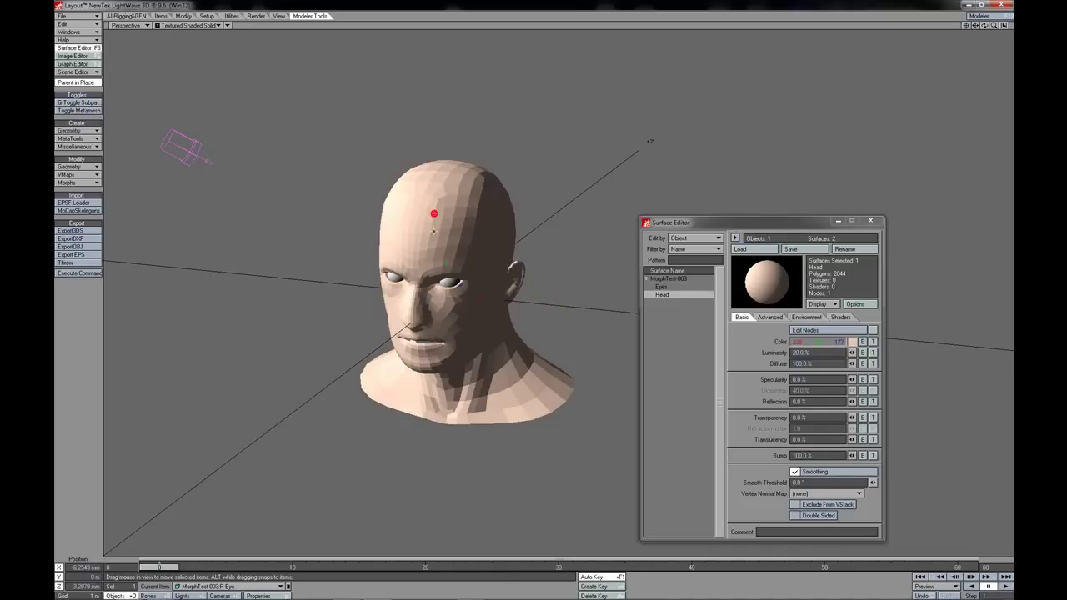
pyautogui.moveTo(660, 223); pyautogui.dragTo(670, 210)
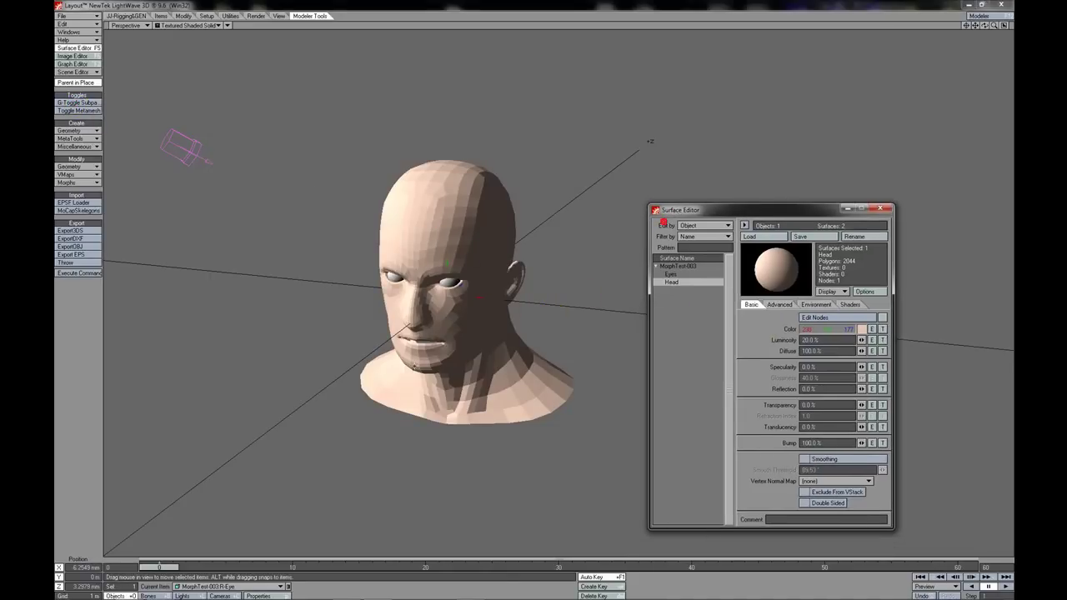
pyautogui.click(243, 451)
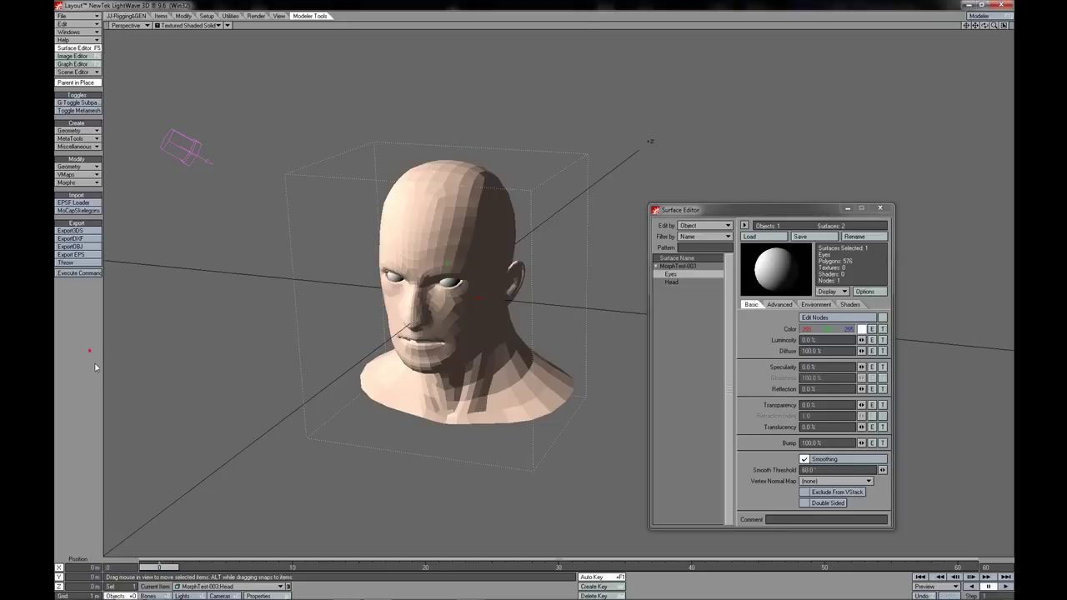
pyautogui.press('p')
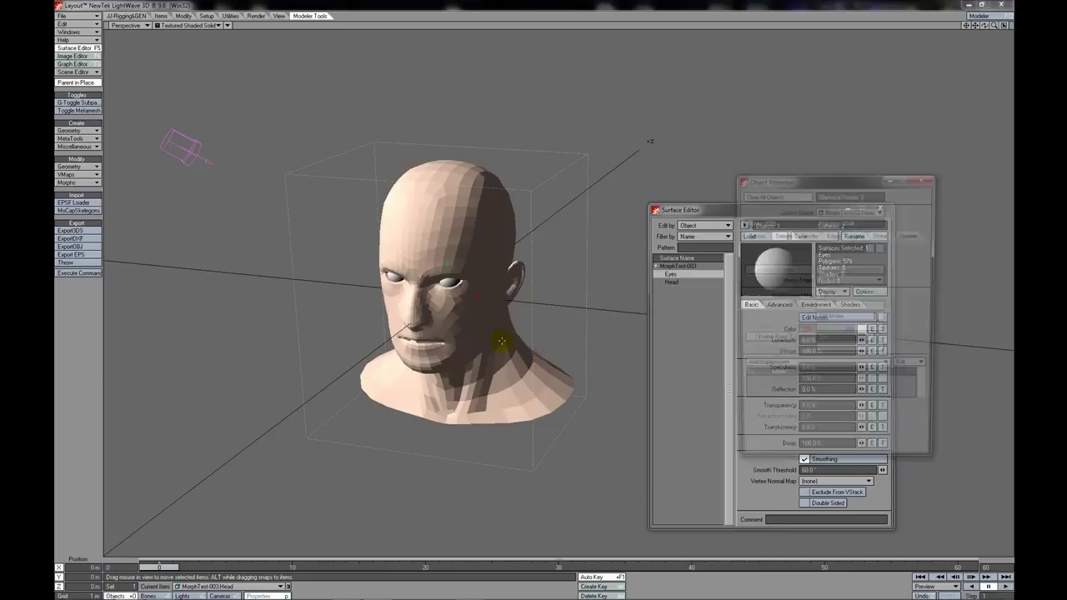
pyautogui.click(757, 235)
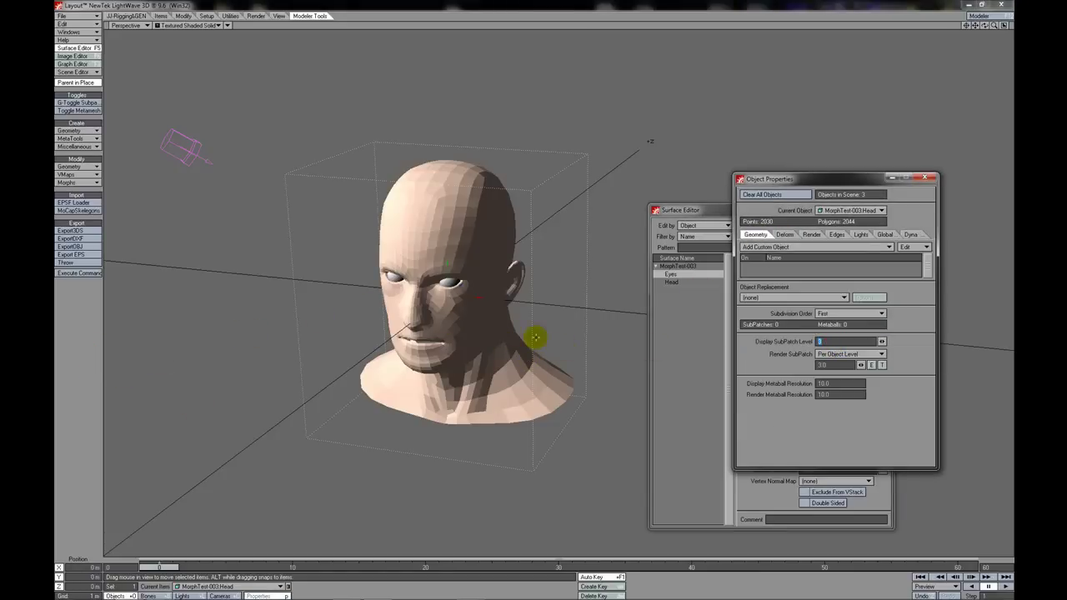
pyautogui.press('Return')
# Step: Enable smoothing on the Head surface and close the Surface Editor
pyautogui.moveTo(699, 211); pyautogui.dragTo(678, 217)
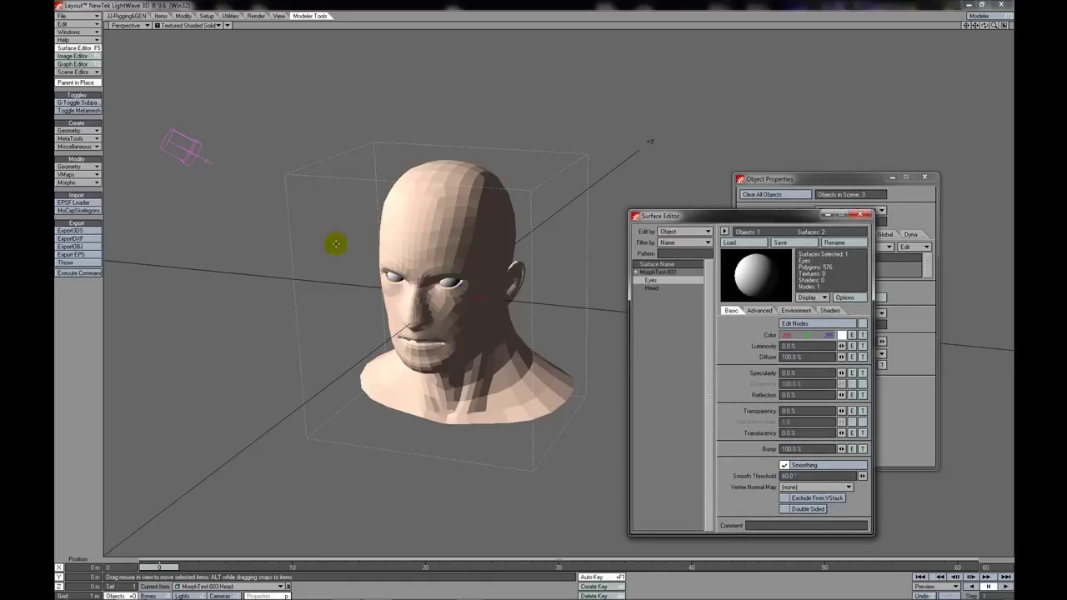
pyautogui.moveTo(700, 217); pyautogui.dragTo(678, 213)
pyautogui.click(653, 284)
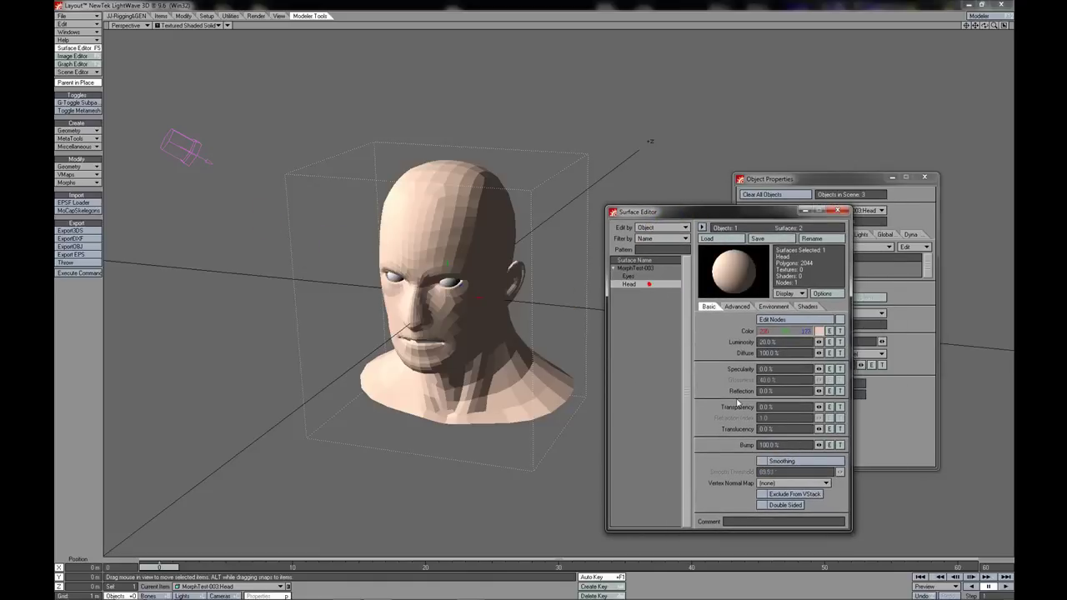
pyautogui.click(761, 461)
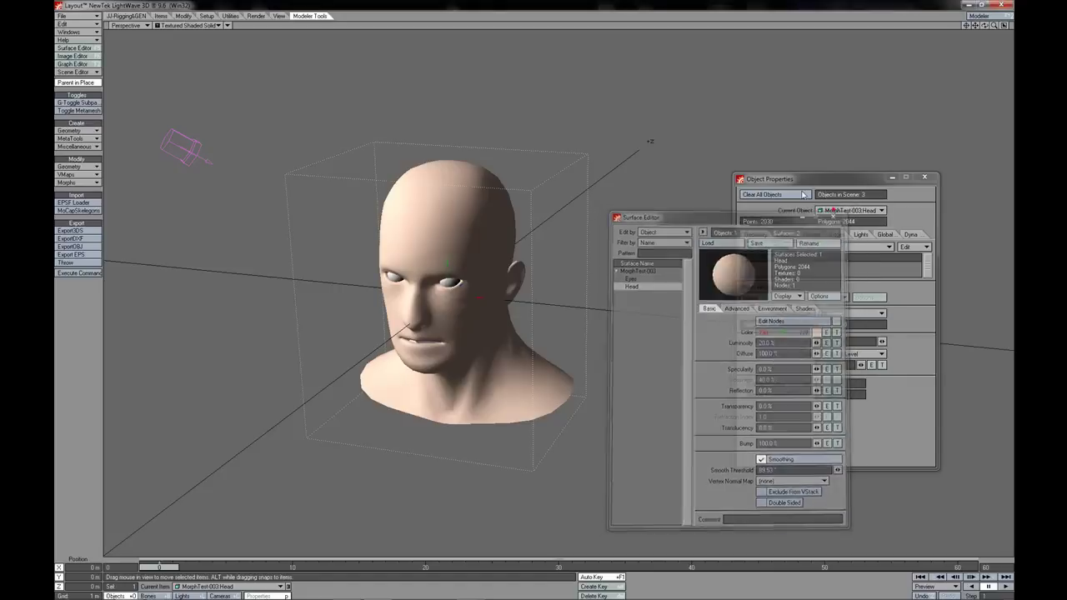
pyautogui.click(840, 211)
# Step: Add a Morph Mixer displacement to the head object and open its morph controls beside the model
pyautogui.moveTo(801, 180); pyautogui.dragTo(806, 175)
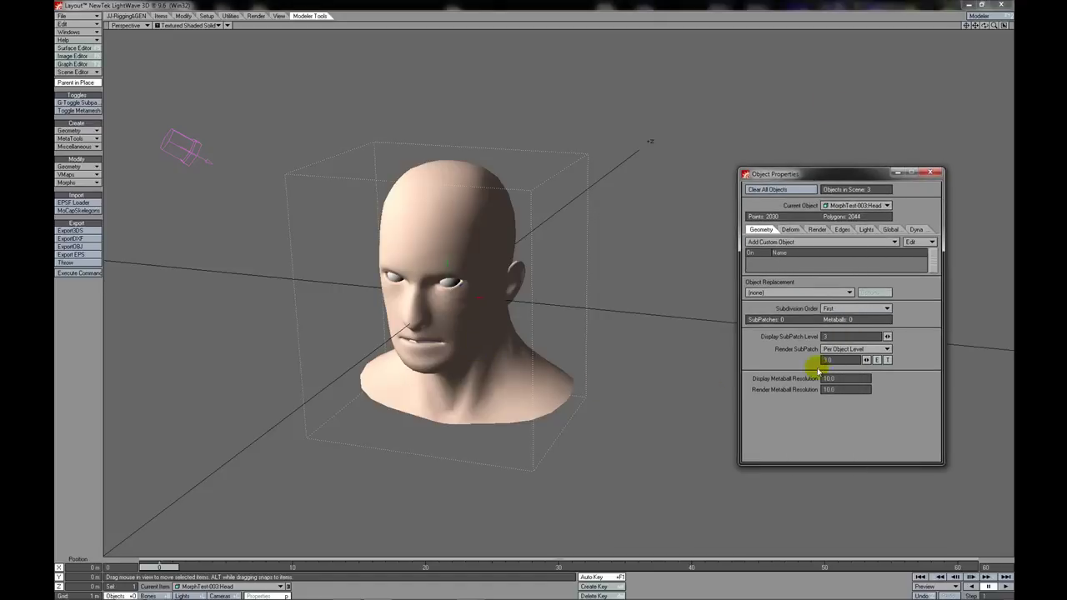
pyautogui.click(790, 229)
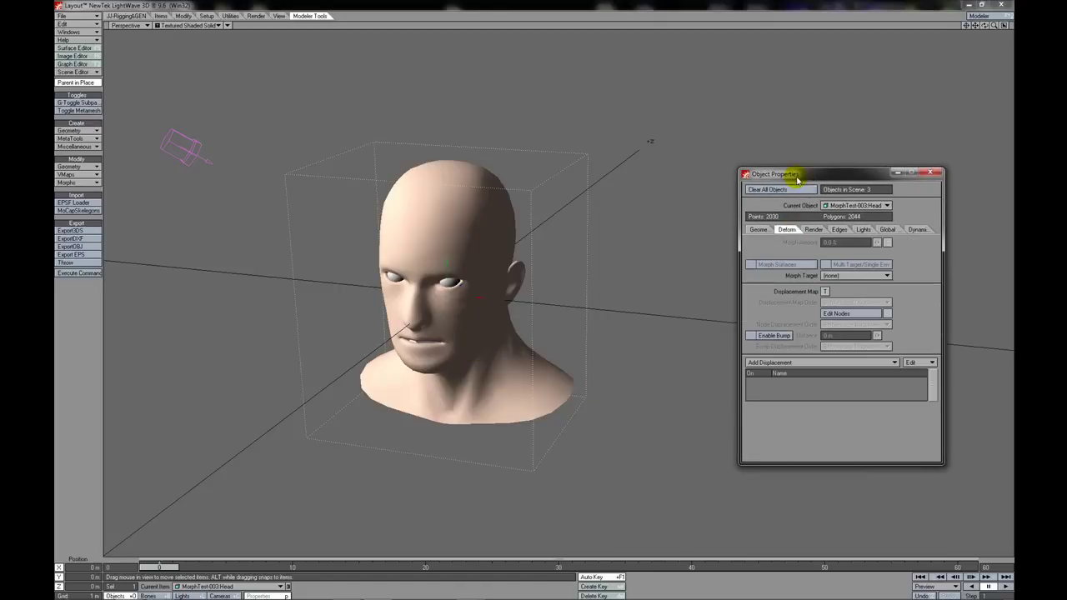
pyautogui.moveTo(800, 166); pyautogui.dragTo(775, 109)
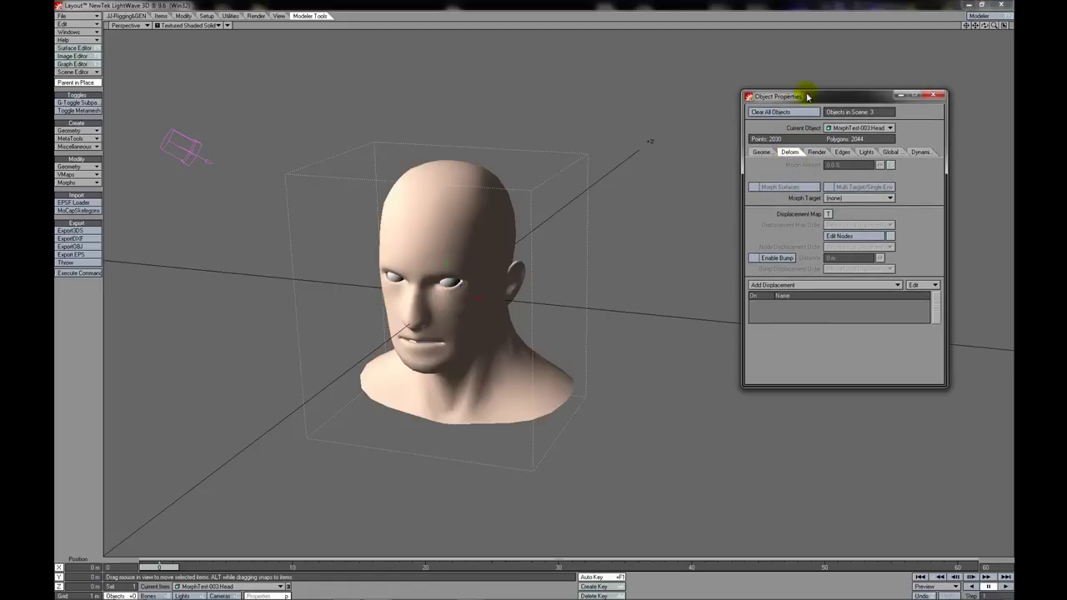
pyautogui.moveTo(781, 95); pyautogui.dragTo(779, 104)
pyautogui.click(792, 164)
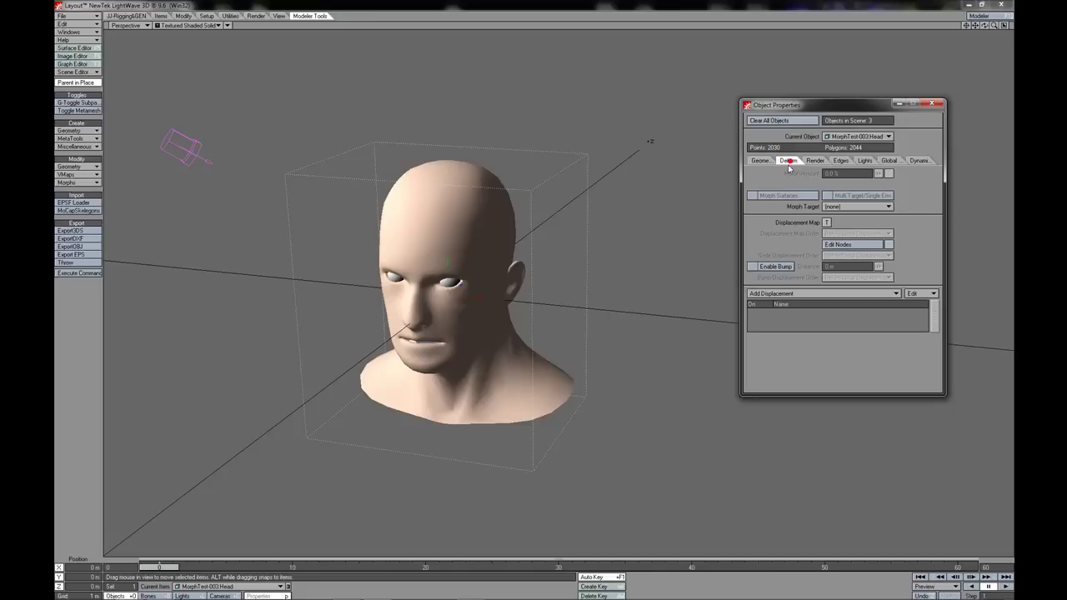
pyautogui.click(775, 293)
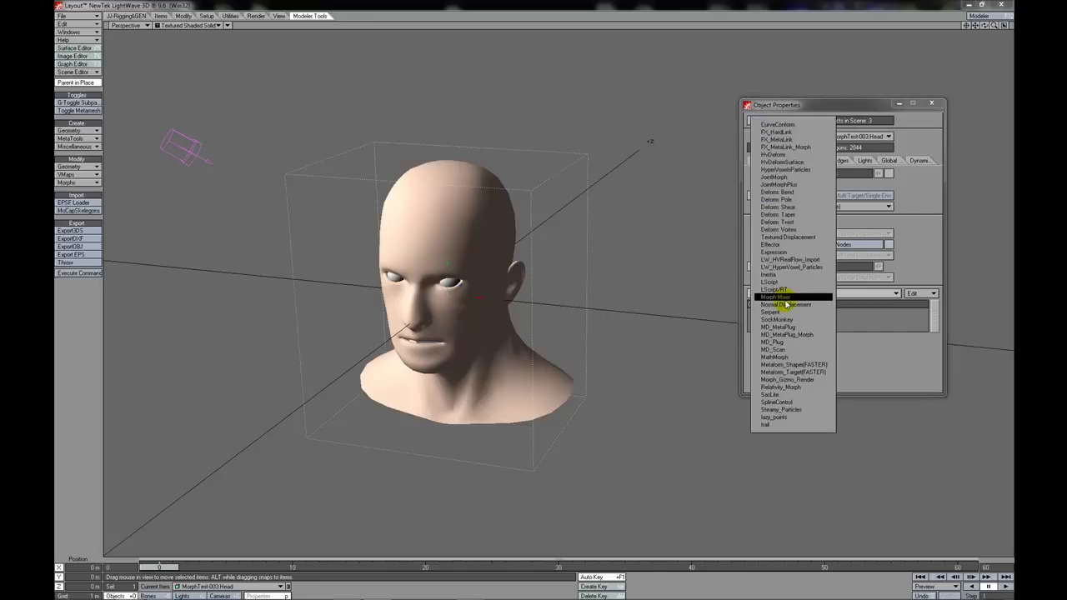
pyautogui.click(791, 298)
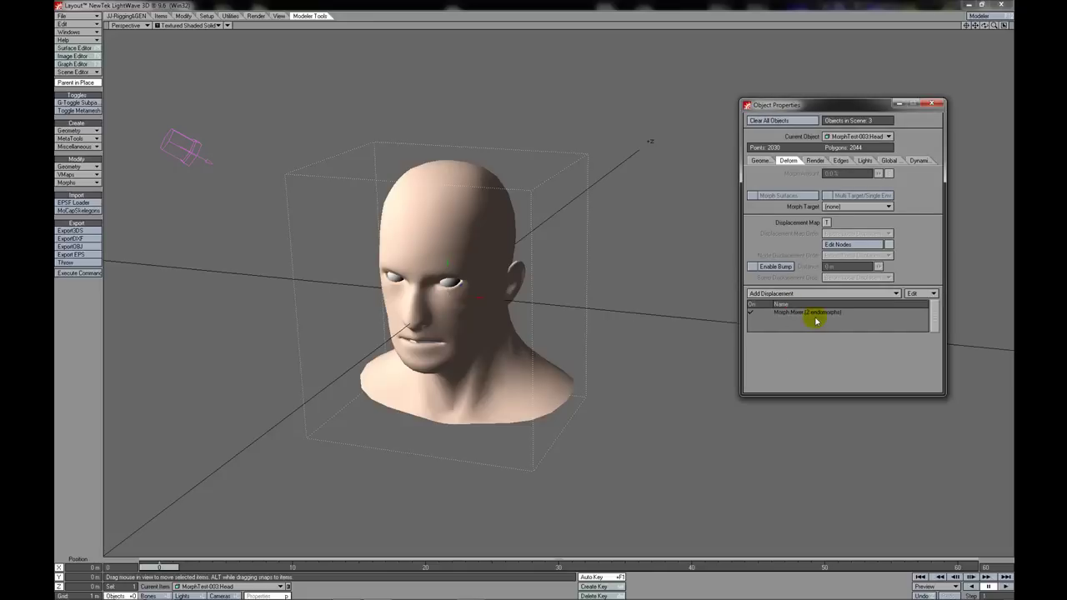
pyautogui.click(815, 313)
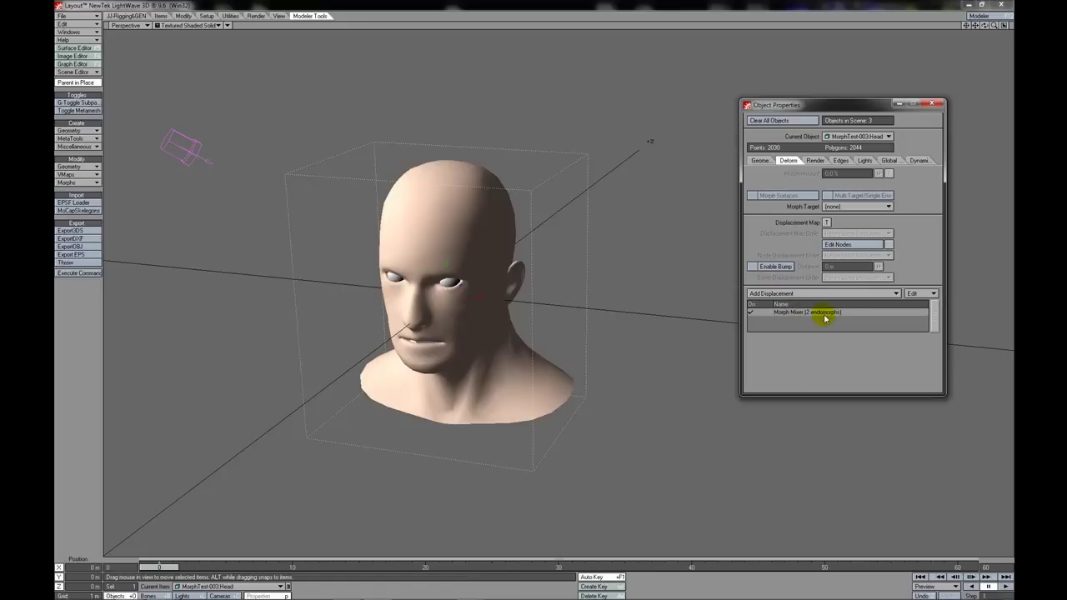
pyautogui.doubleClick(828, 315)
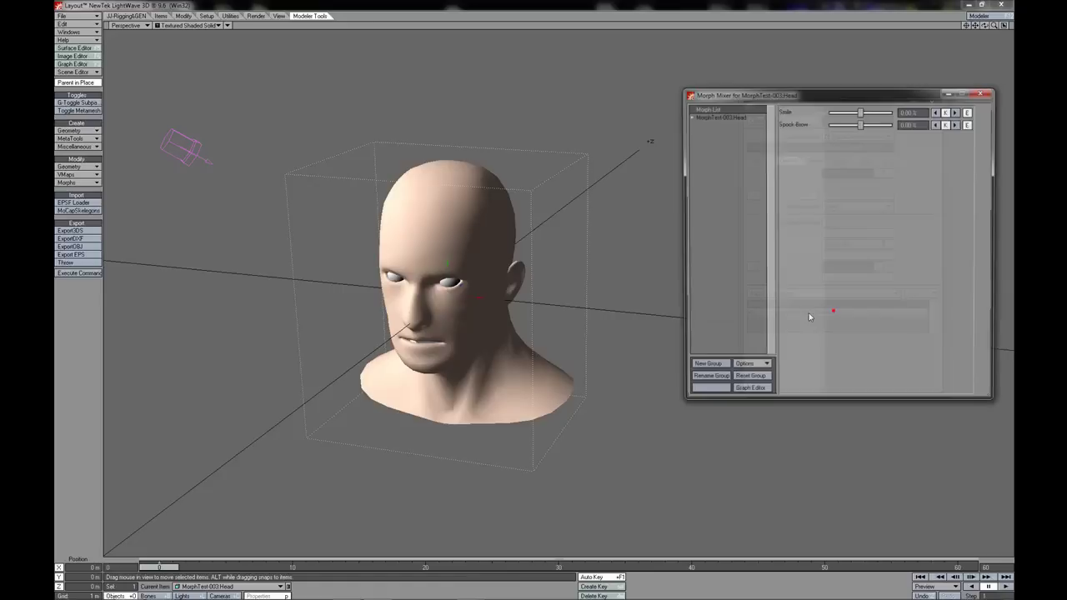
pyautogui.moveTo(795, 100); pyautogui.dragTo(793, 90)
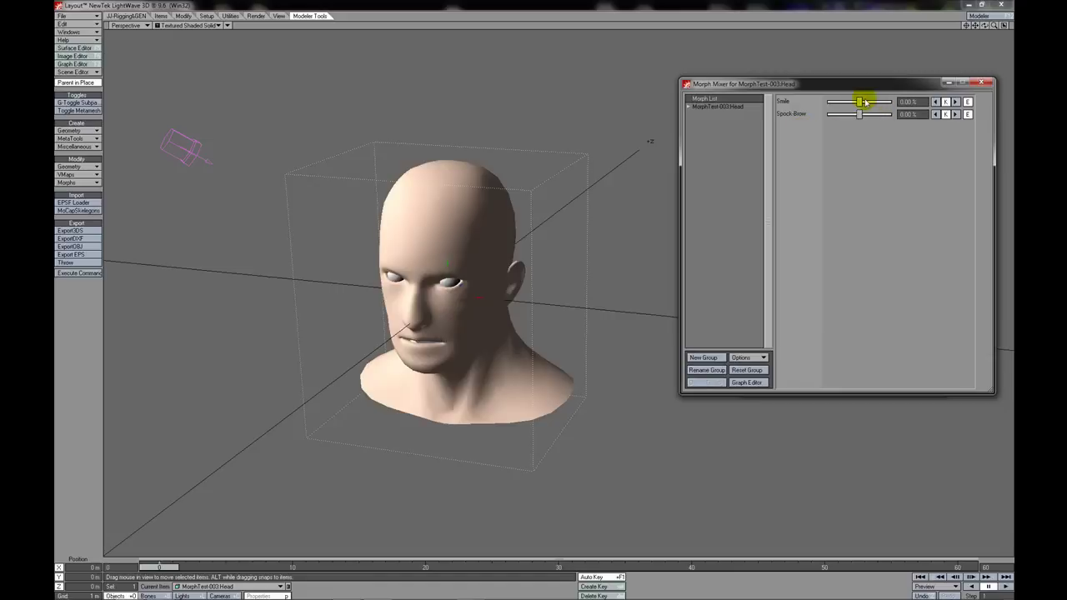
# Step: Try the Smile morph at a partial strength of 36%, and reset it to 0%
pyautogui.moveTo(861, 103)
pyautogui.mouseDown()
pyautogui.moveTo(896, 114)
pyautogui.moveTo(843, 105)
pyautogui.moveTo(899, 107)
pyautogui.moveTo(874, 105)
pyautogui.mouseUp()
pyautogui.click(905, 102)
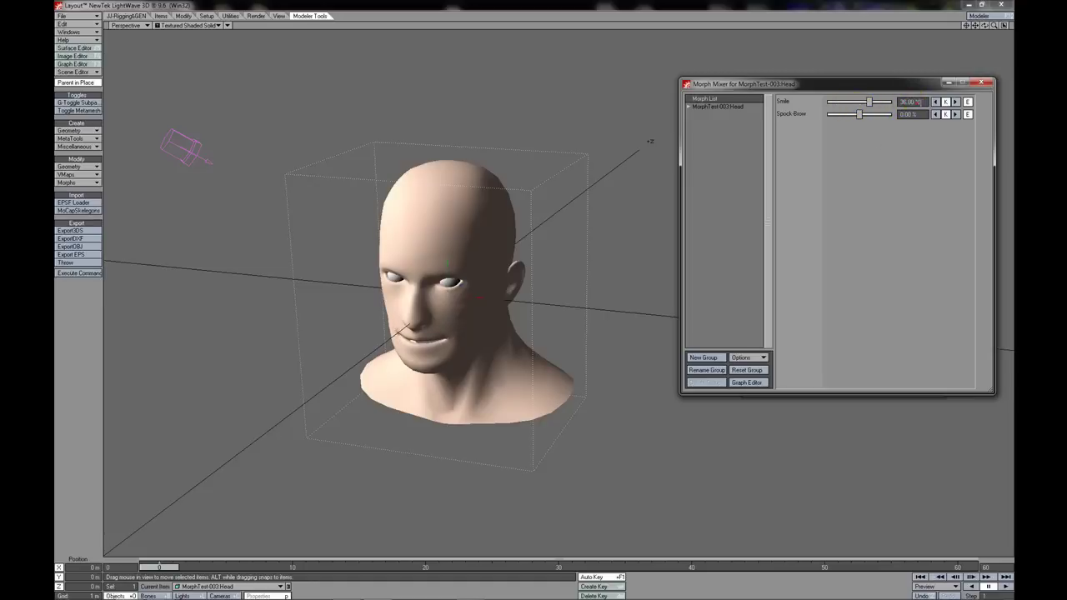
pyautogui.press('Return')
# Step: Test the Spock-Brow morph at about 91% and at about -92%, viewing the face from the front
pyautogui.click(859, 117)
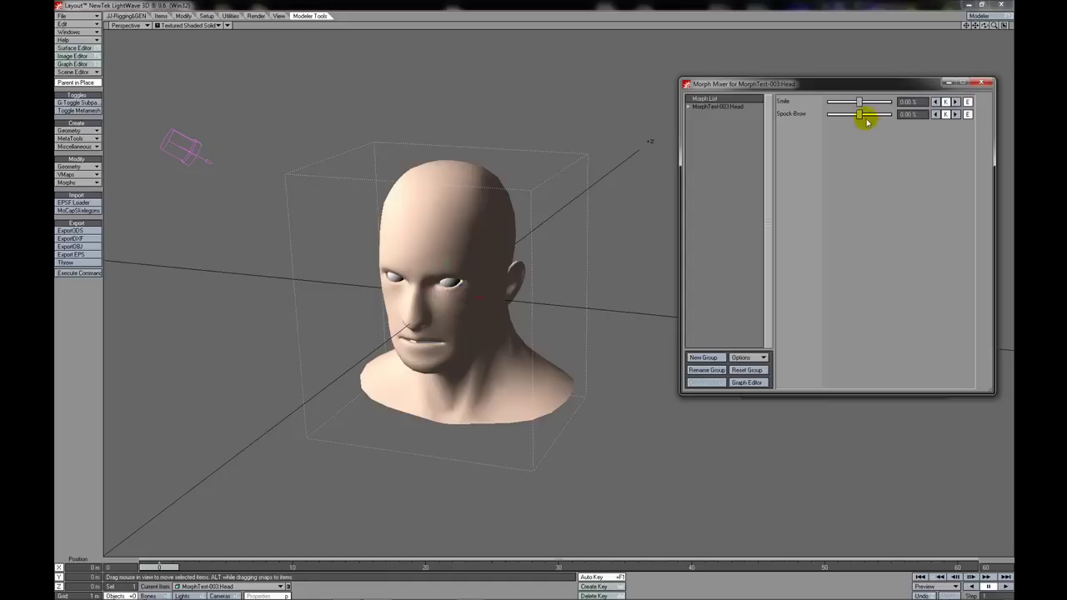
pyautogui.moveTo(859, 117); pyautogui.dragTo(886, 115)
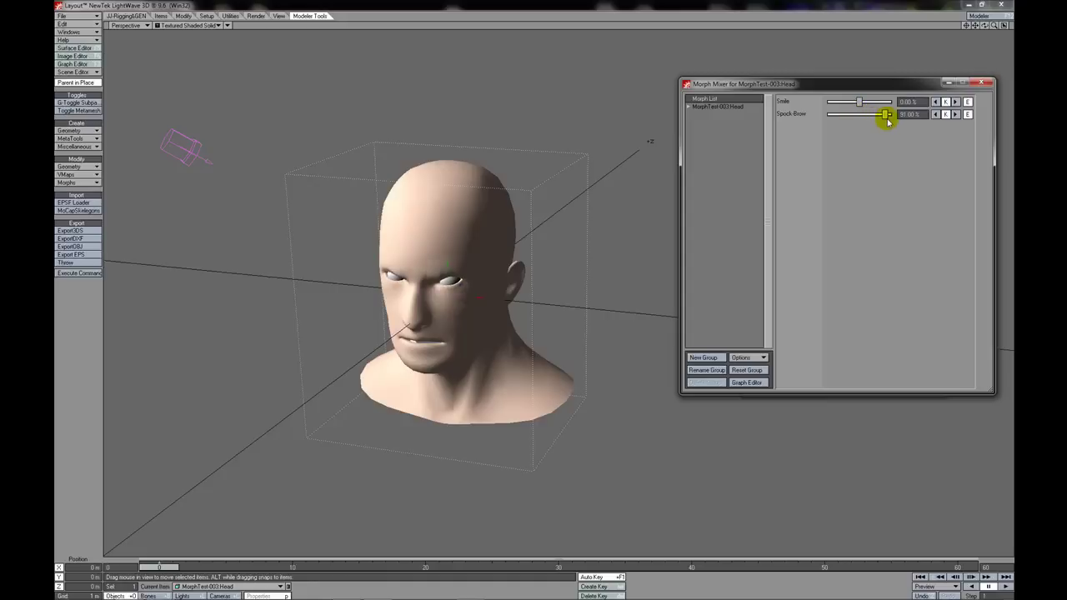
pyautogui.keyDown('alt'); pyautogui.moveTo(454, 87); pyautogui.dragTo(502, 120); pyautogui.keyUp('alt')
pyautogui.moveTo(887, 115); pyautogui.dragTo(840, 115)
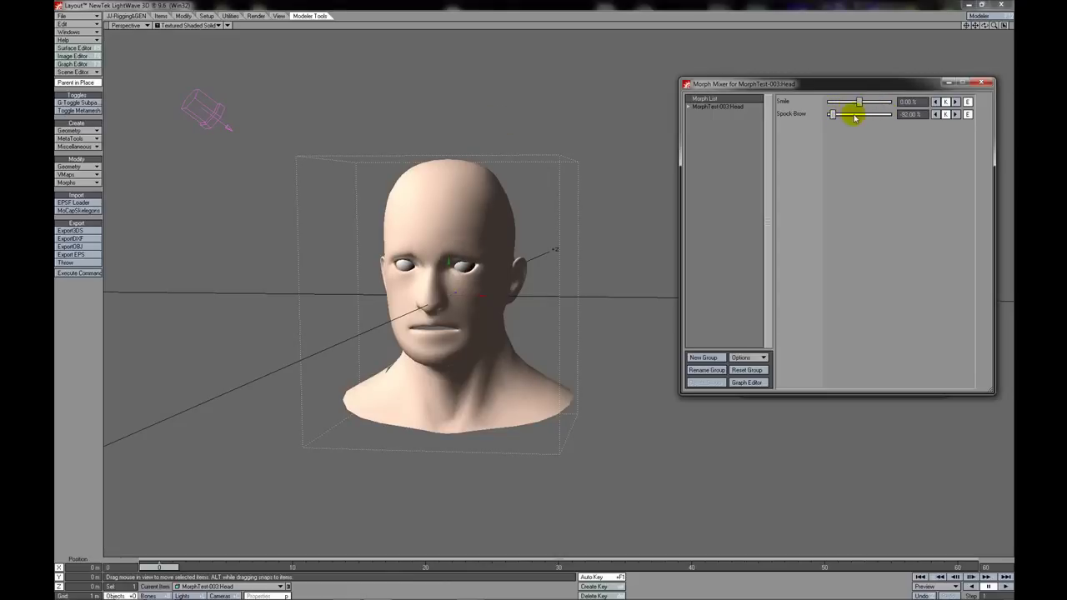
# Step: Combine the two morphs on the face, with Smile at 70% and Spock-Brow at -100%
pyautogui.moveTo(859, 102); pyautogui.dragTo(873, 106)
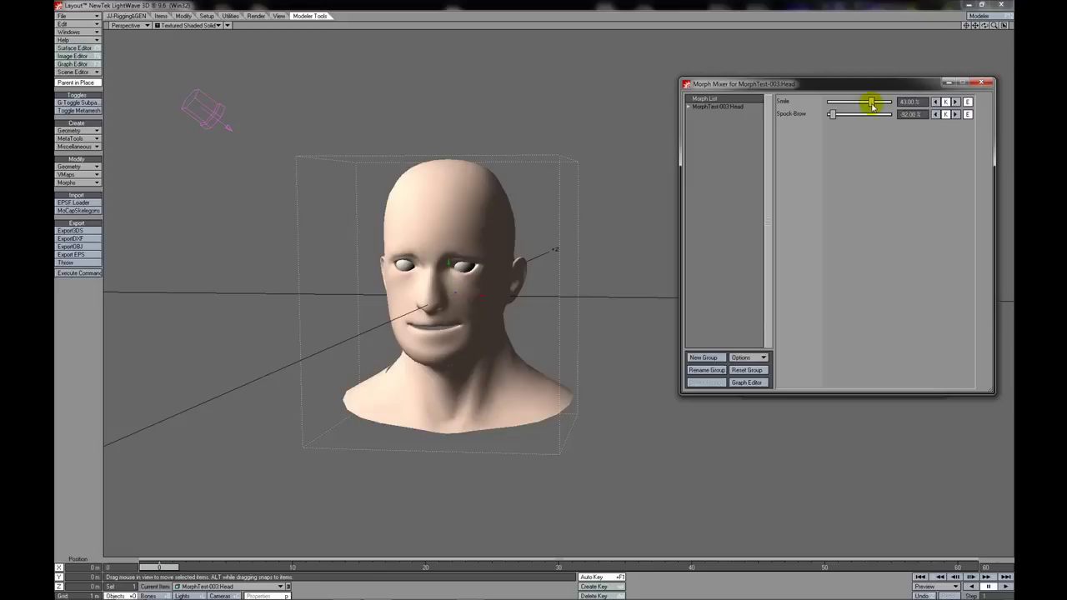
pyautogui.moveTo(875, 107)
pyautogui.mouseDown()
pyautogui.moveTo(846, 101)
pyautogui.moveTo(880, 104)
pyautogui.mouseUp()
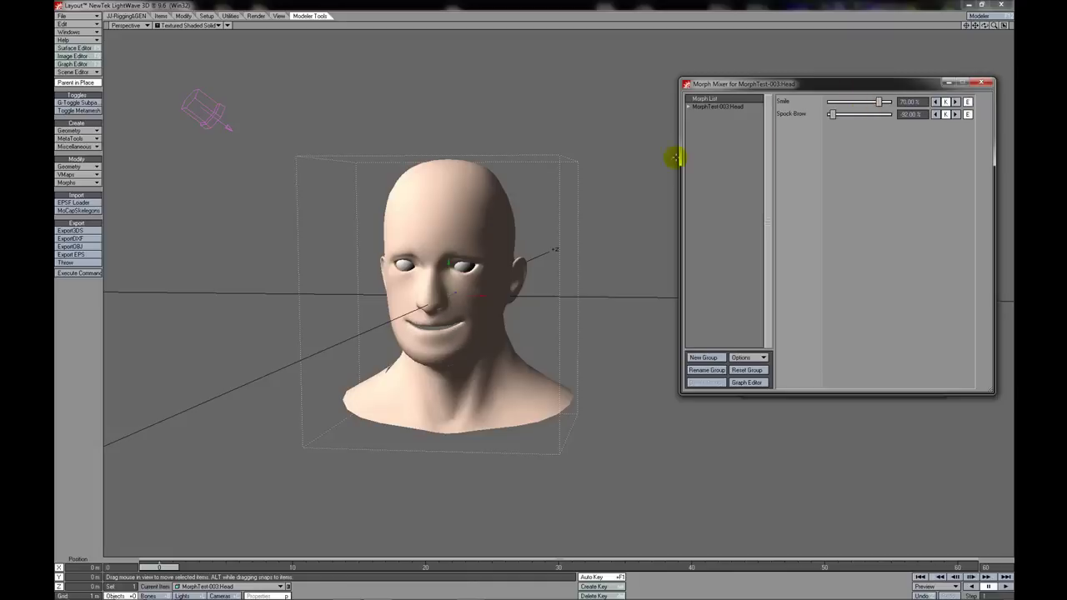
pyautogui.moveTo(841, 115); pyautogui.dragTo(834, 116)
pyautogui.keyDown('alt'); pyautogui.moveTo(436, 217); pyautogui.dragTo(398, 180); pyautogui.keyUp('alt')
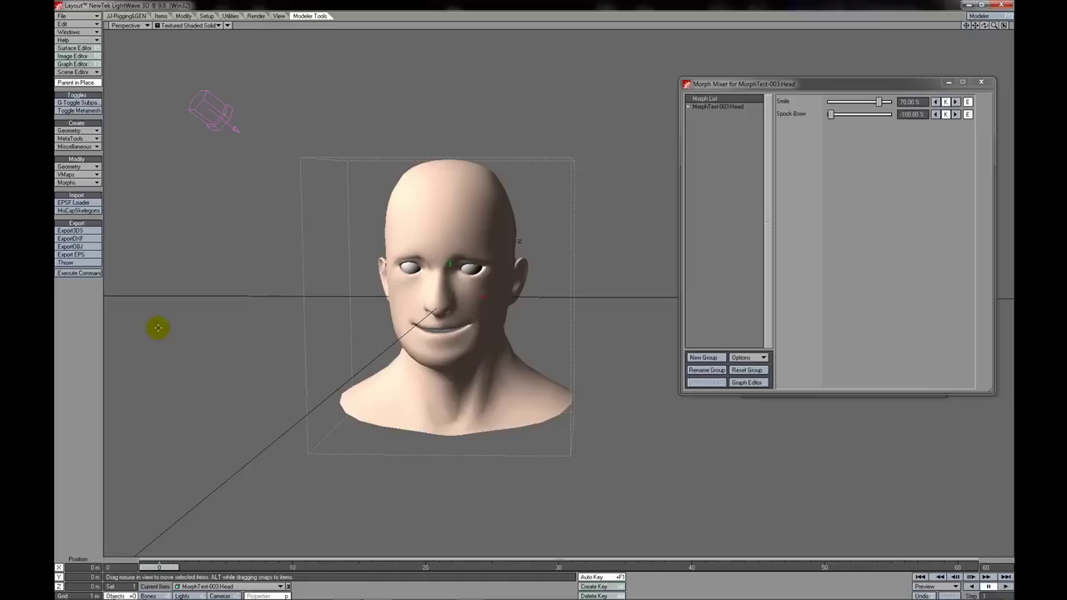